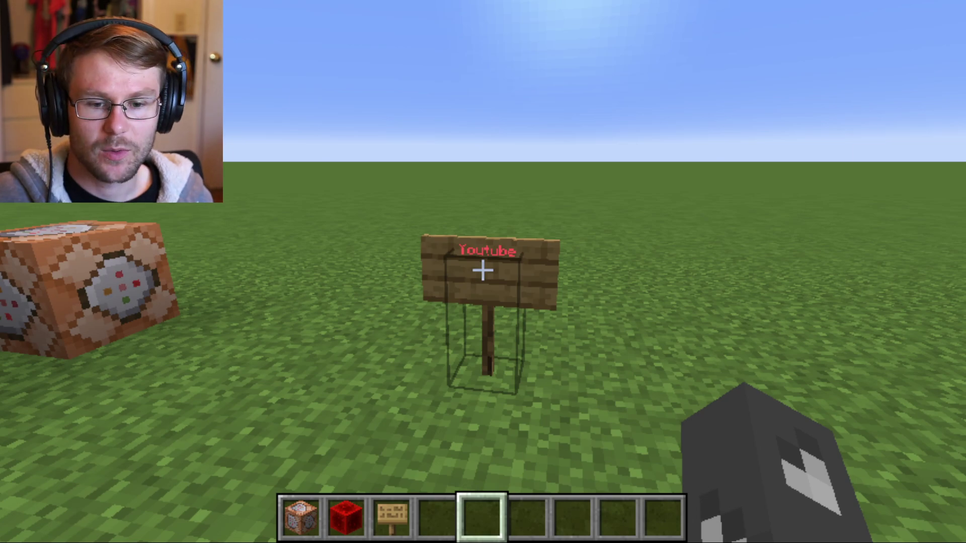
- Test the old Youtube chat link by opening the channel website, then return to the game
{"action": "key", "text": "t"}
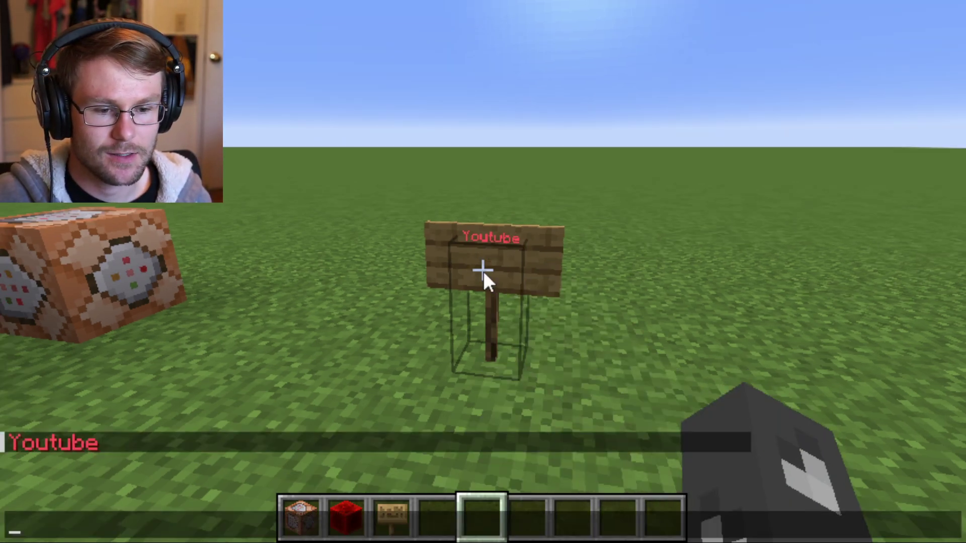
{"action": "left_click", "coordinate": [55, 448]}
{"action": "left_click", "coordinate": [235, 333]}
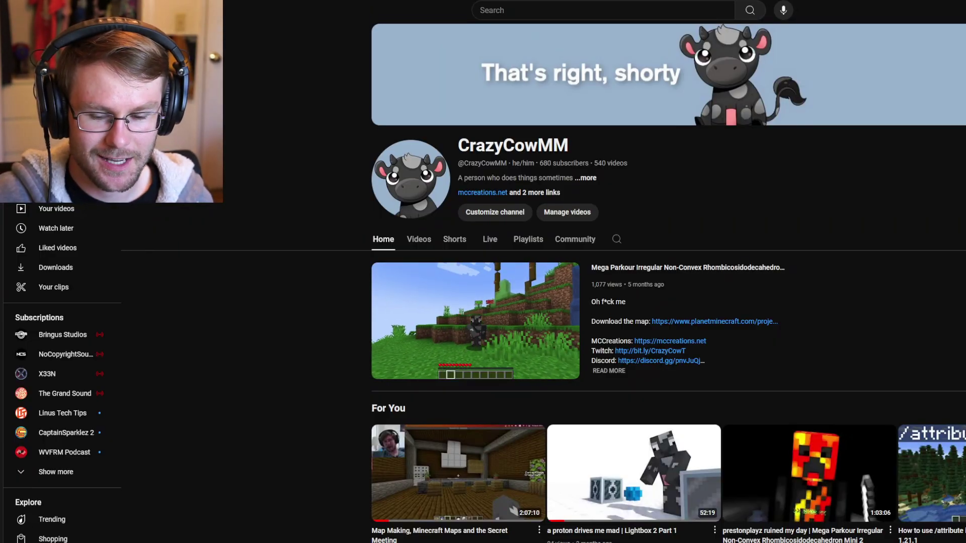
{"action": "key", "text": "alt+Tab"}
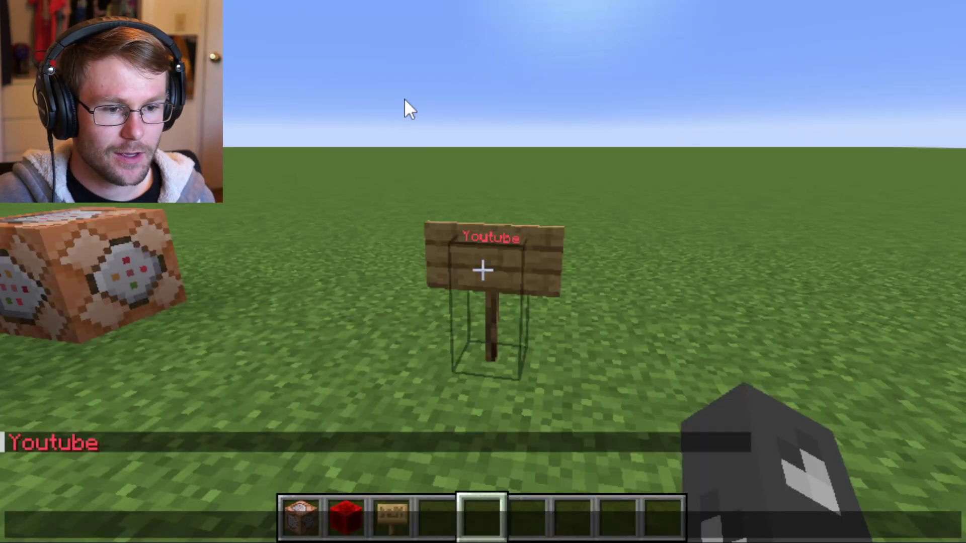
{"action": "key", "text": "Escape"}
- Walk up to the Youtube sign and break it along with both command blocks
{"action": "key", "text": "s"}
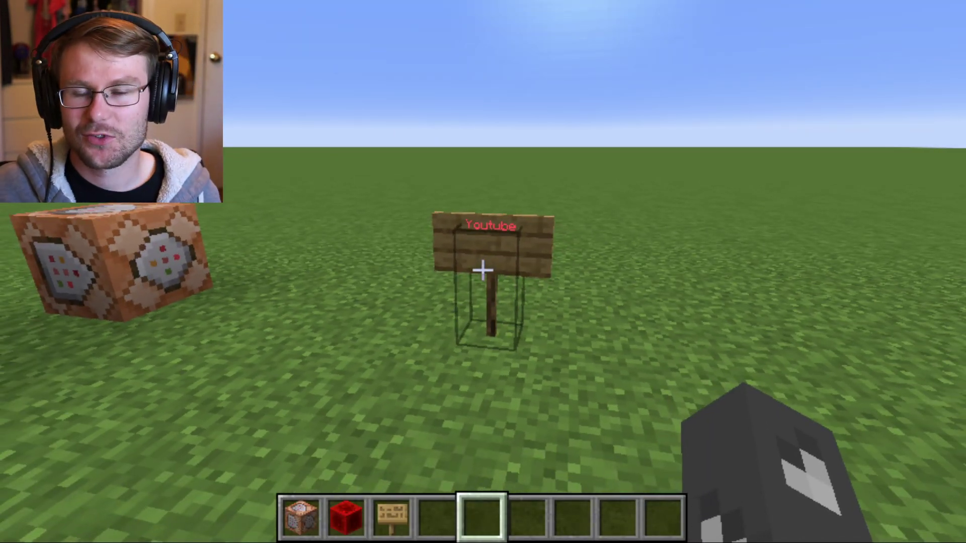
{"action": "key", "text": "a"}
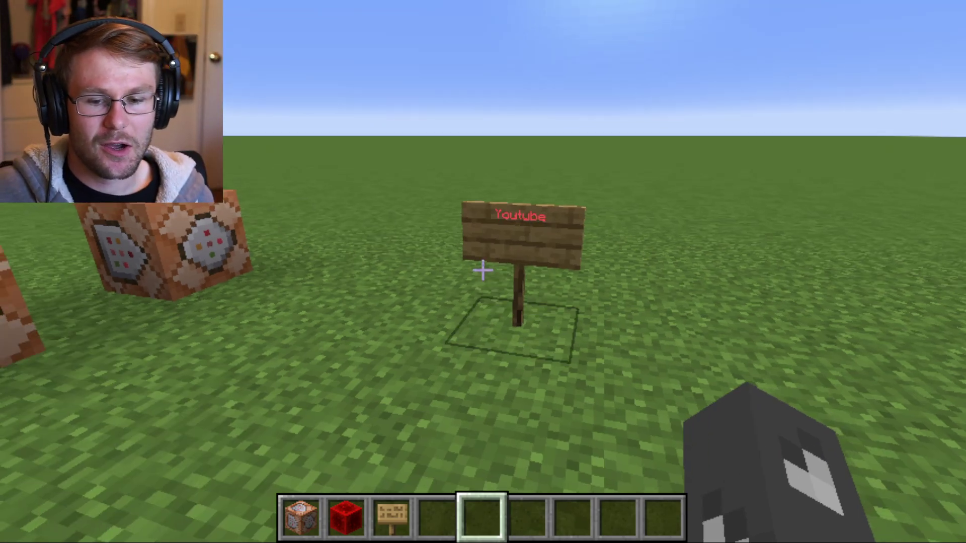
{"action": "key", "text": "w"}
{"action": "key", "text": "shift"}
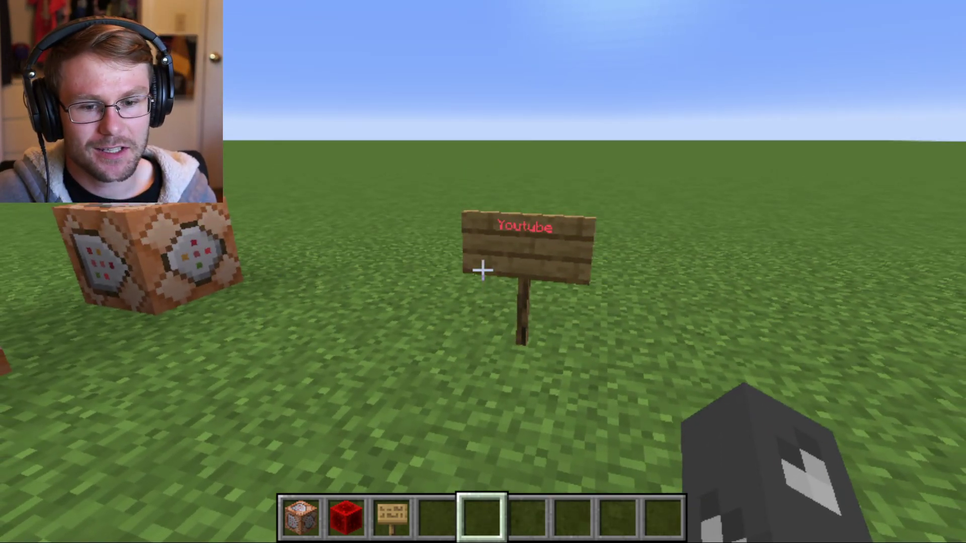
{"action": "key", "text": "shift"}
{"action": "key", "text": "w"}
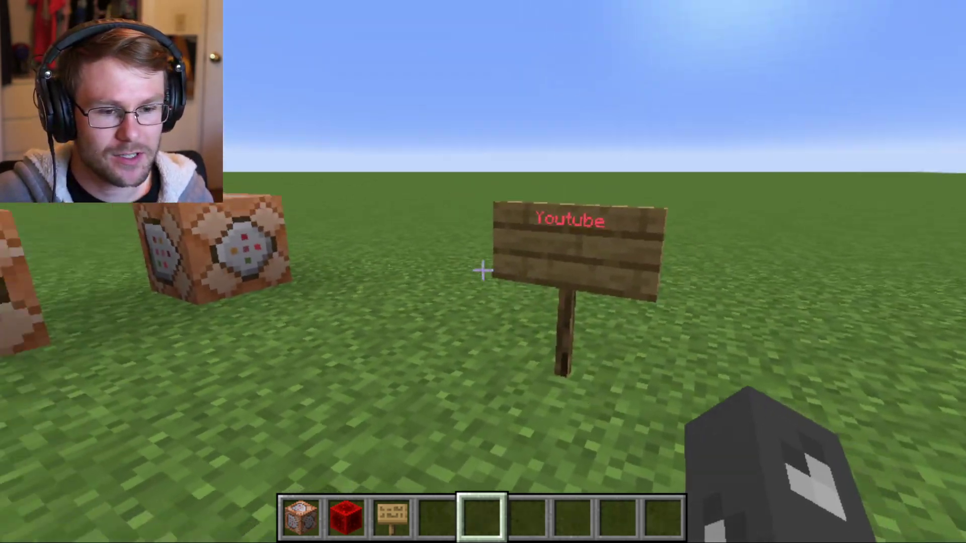
{"action": "key", "text": "s"}
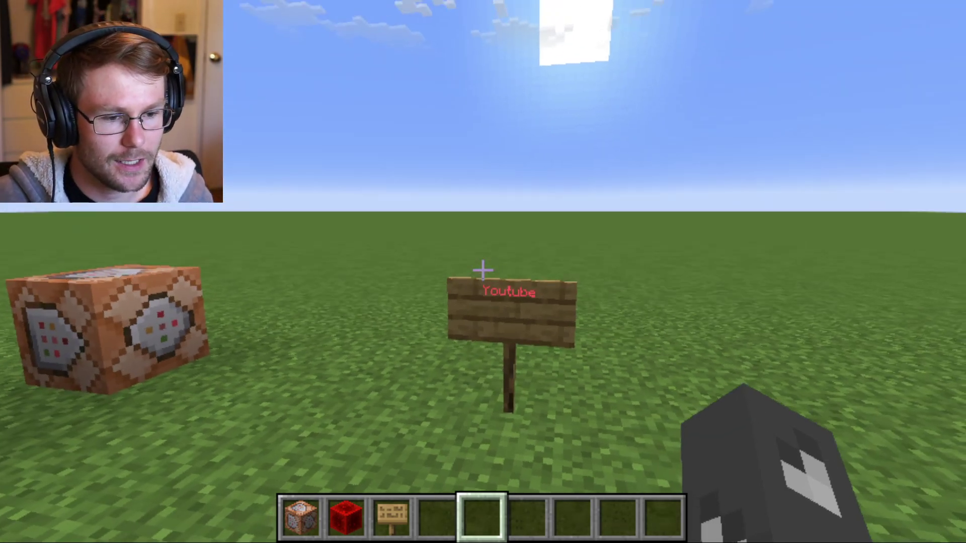
{"action": "key", "text": "a"}
{"action": "key", "text": "w"}
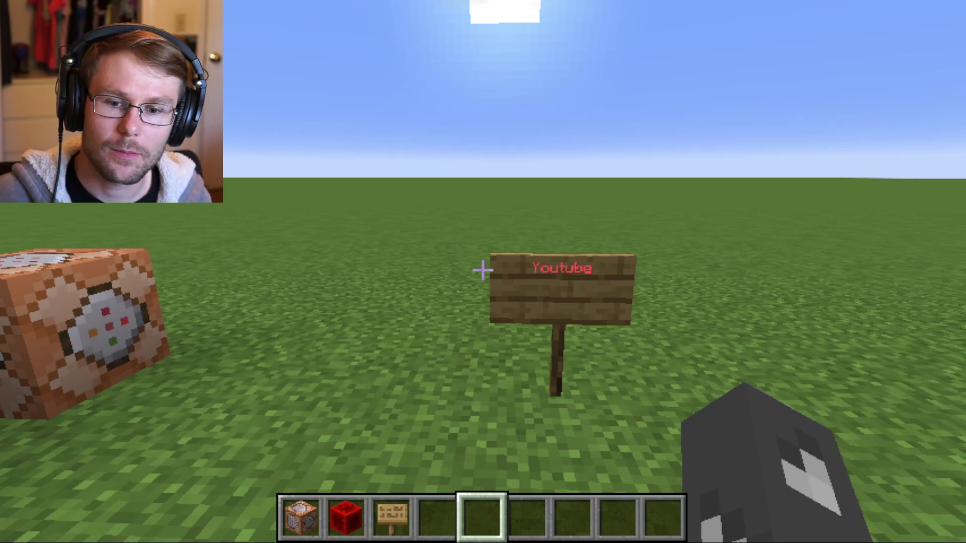
{"action": "key", "text": "s"}
{"action": "key", "text": "w"}
{"action": "key", "text": "a"}
{"action": "left_click", "coordinate": [483, 271]}
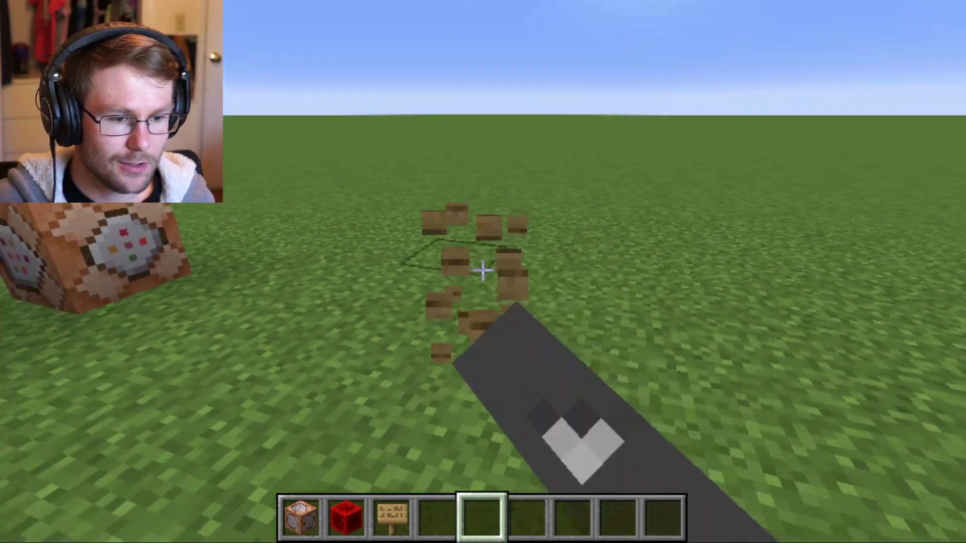
{"action": "left_click", "coordinate": [483, 270]}
{"action": "left_click", "coordinate": [483, 271]}
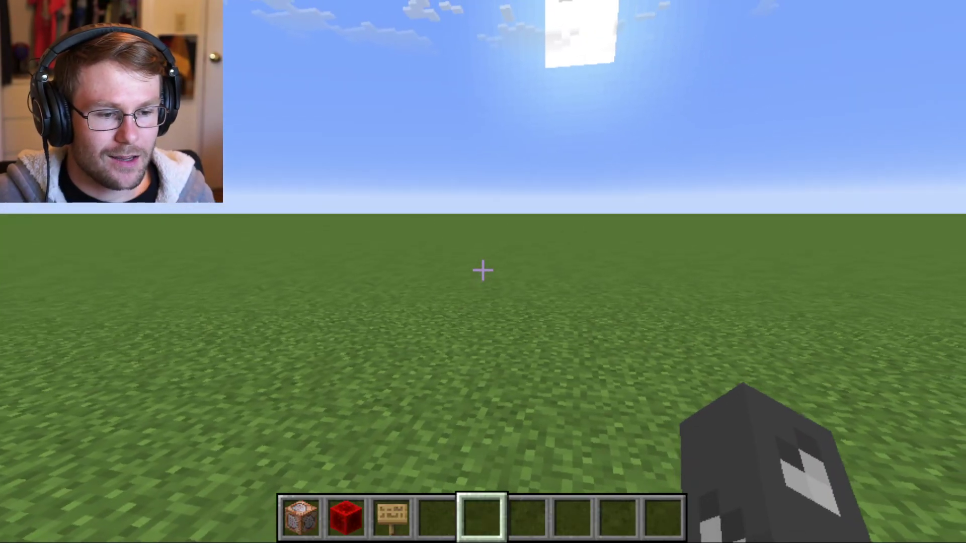
- Open minecraftjson.com's Tellraw Generator in the browser with the Basic Tellraw template ready for text
{"action": "key", "text": "t"}
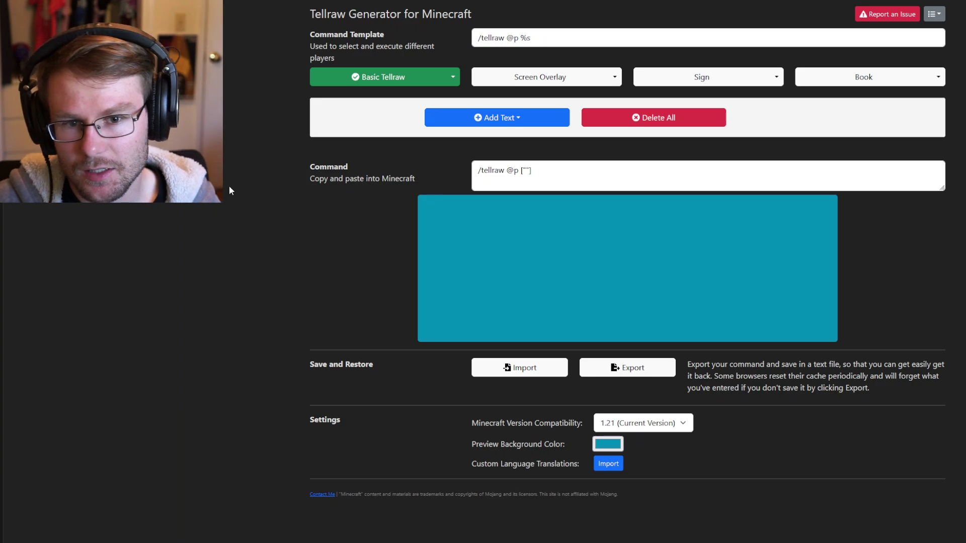
{"action": "mouse_move", "coordinate": [268, 0]}
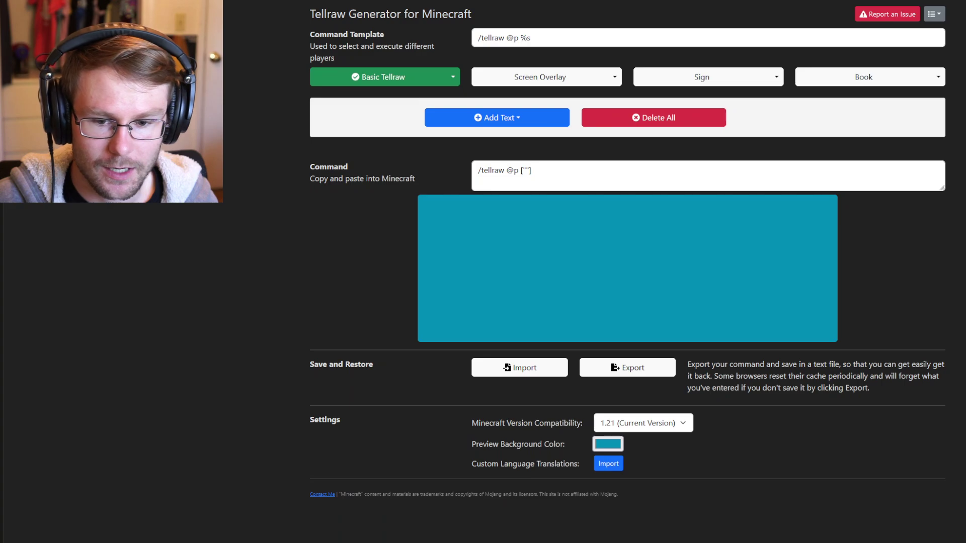
{"action": "mouse_move", "coordinate": [151, 0]}
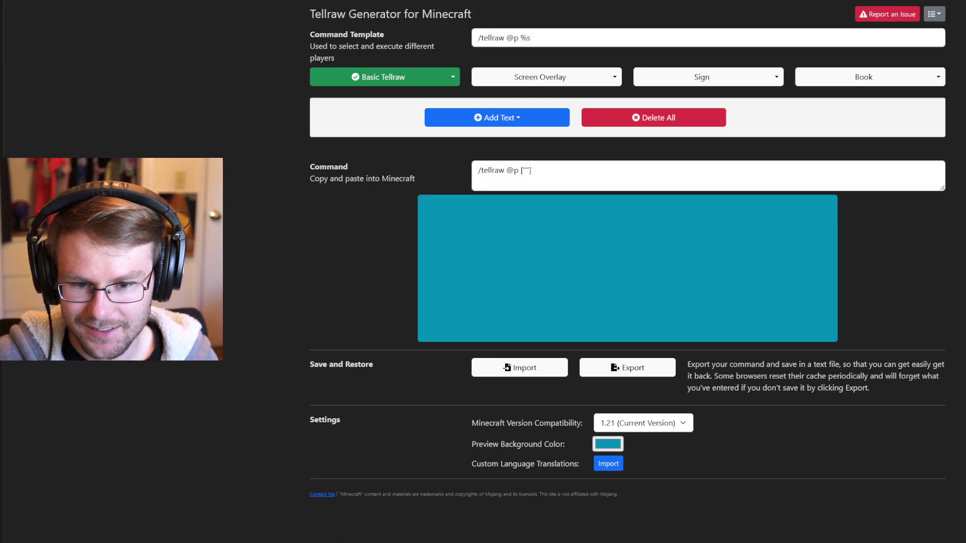
{"action": "mouse_move", "coordinate": [201, 1]}
{"action": "left_click_drag", "start_coordinate": [237, 4], "coordinate": [160, 5]}
{"action": "left_click", "coordinate": [85, 141]}
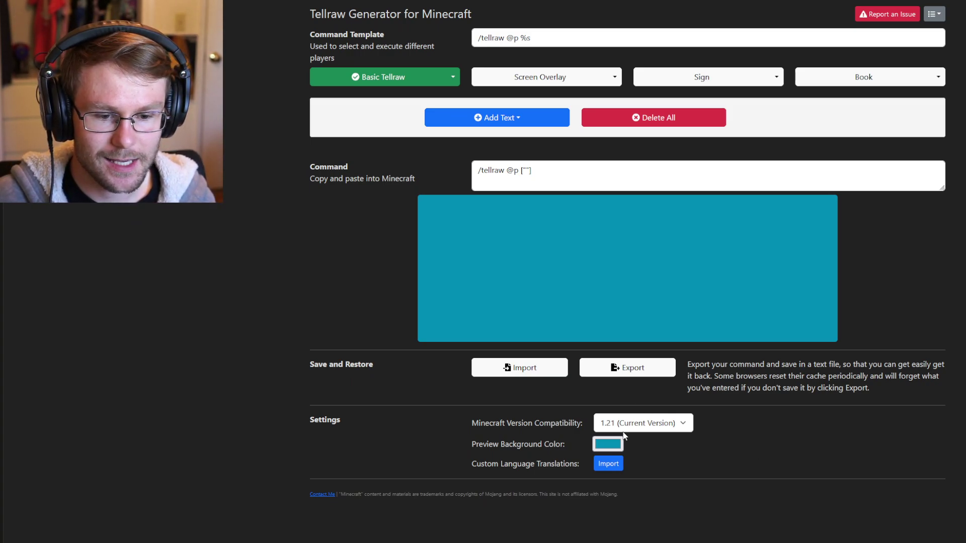
{"action": "left_click", "coordinate": [798, 442]}
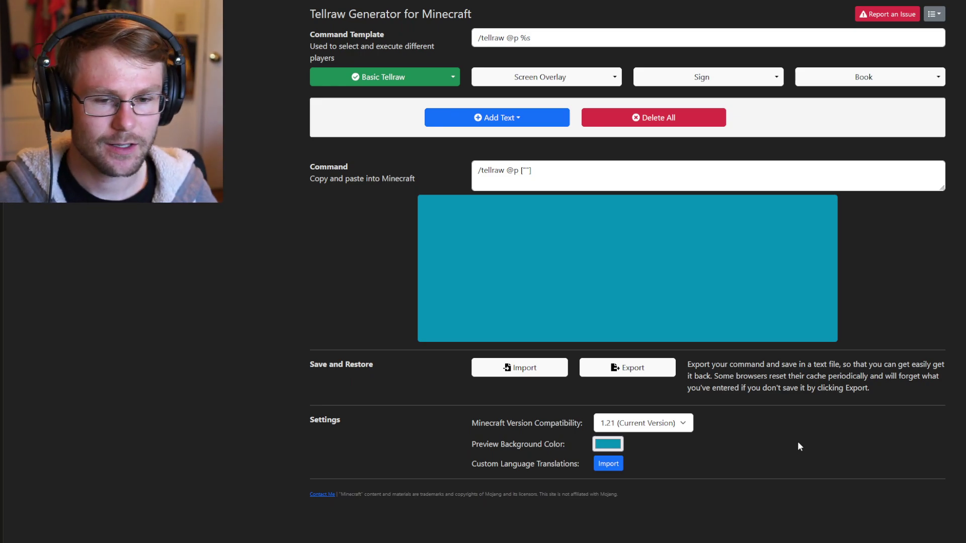
{"action": "left_click", "coordinate": [505, 124]}
- Add a 'Youtube' text component in dark red, bold and underlined, with an Open URL click event
{"action": "left_click", "coordinate": [491, 138]}
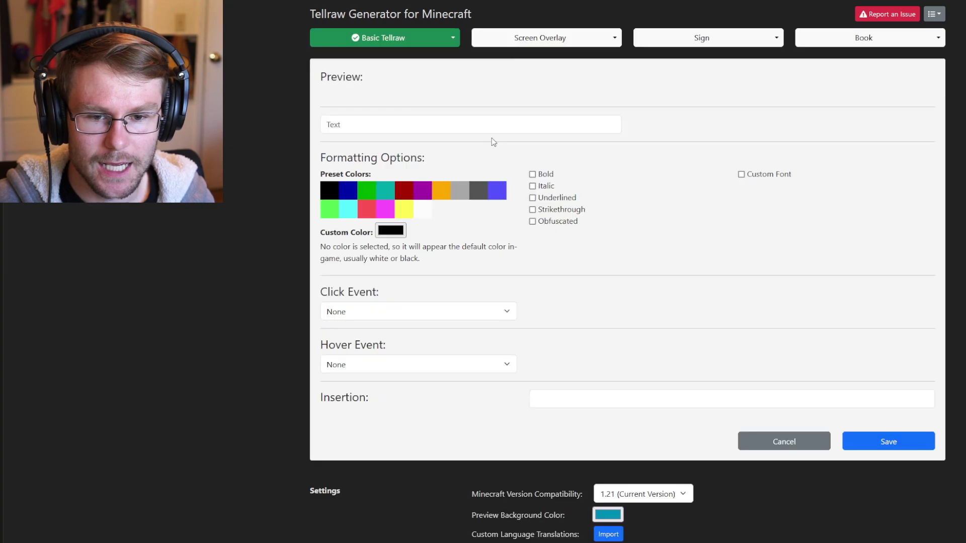
{"action": "left_click", "coordinate": [447, 130]}
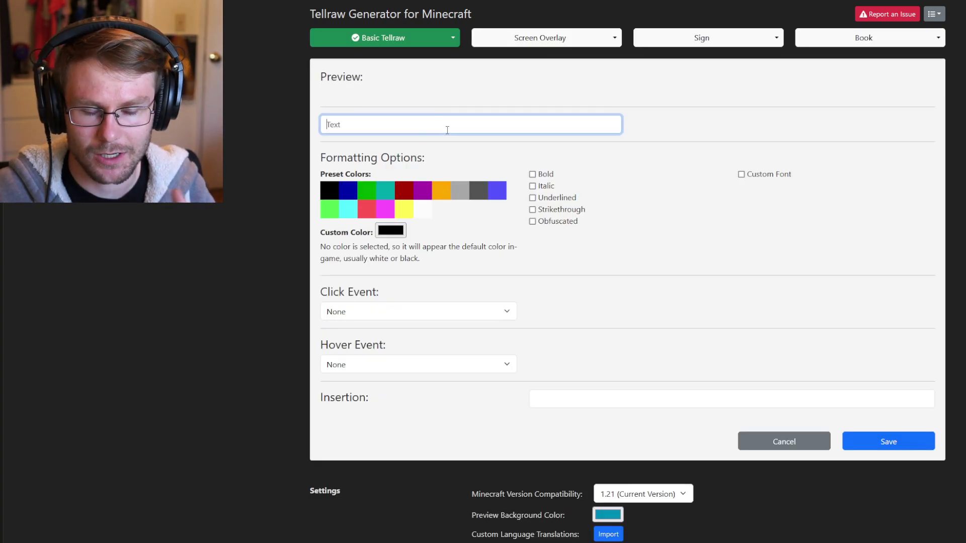
{"action": "type", "text": "Youtube"}
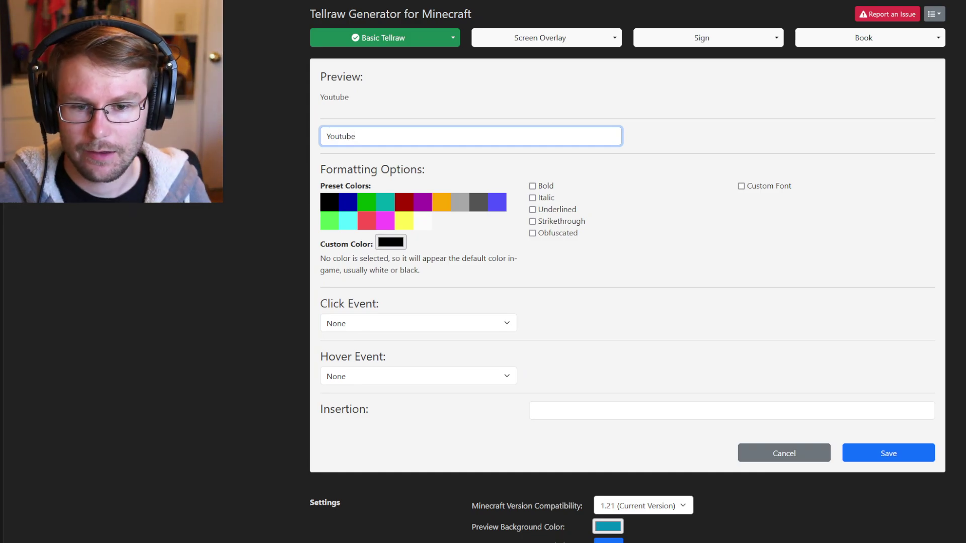
{"action": "left_click", "coordinate": [406, 201]}
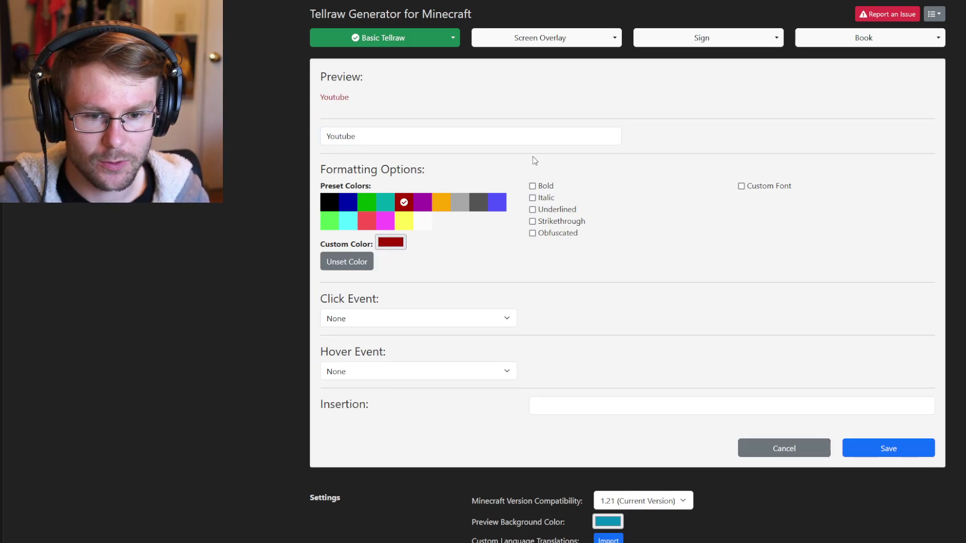
{"action": "left_click", "coordinate": [532, 185]}
{"action": "left_click", "coordinate": [533, 209]}
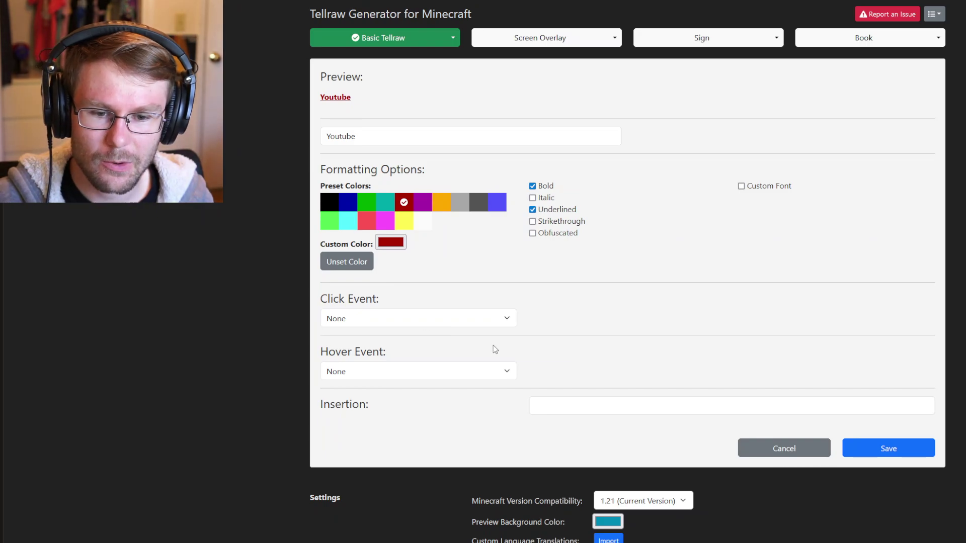
{"action": "left_click", "coordinate": [453, 322]}
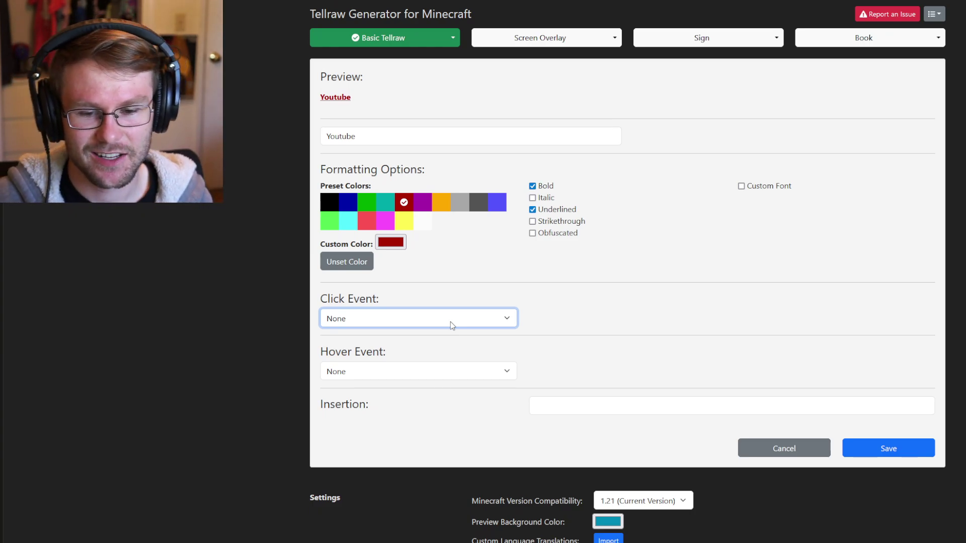
{"action": "left_click", "coordinate": [402, 354]}
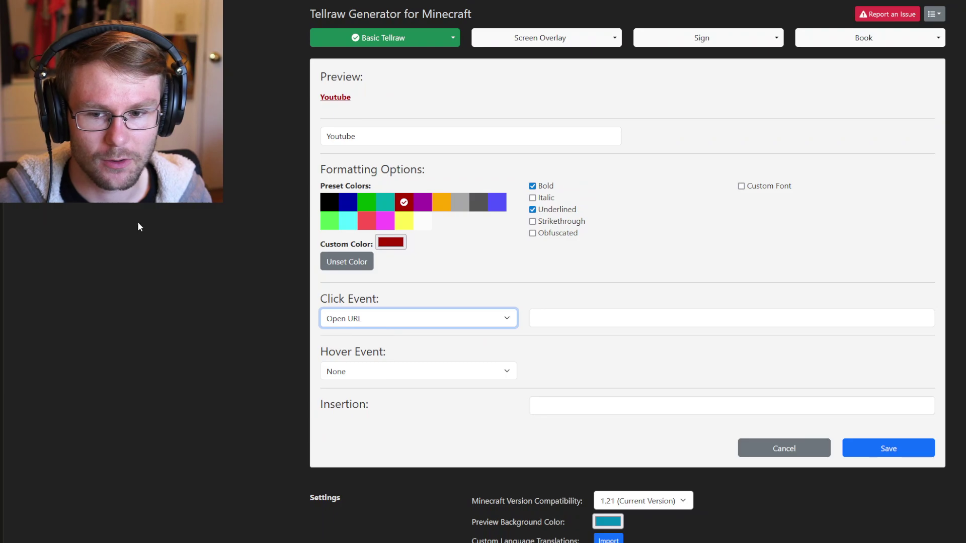
- Copy the YouTube channel page address and paste it as the text's link URL
{"action": "left_click", "coordinate": [37, 151]}
{"action": "key", "text": "ctrl+l"}
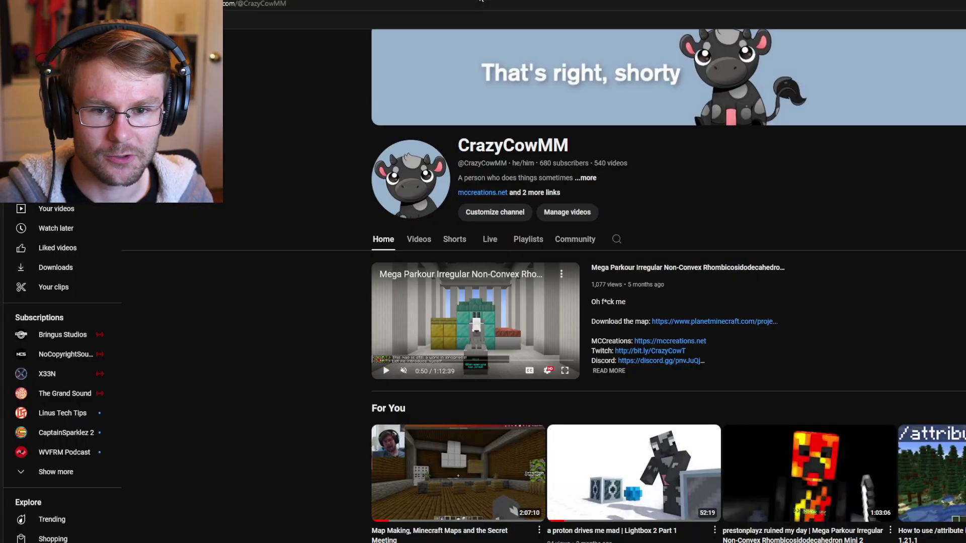
{"action": "left_click", "coordinate": [296, 312]}
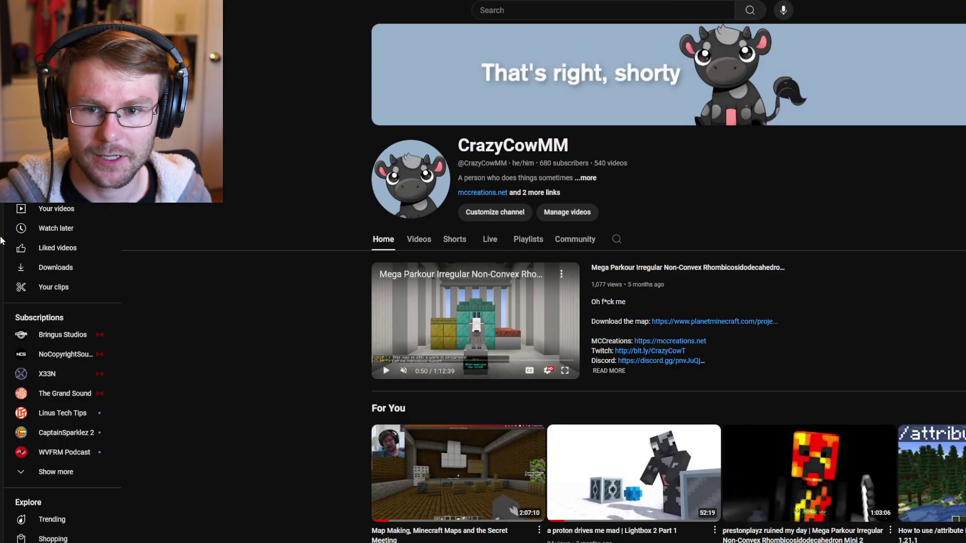
{"action": "mouse_move", "coordinate": [2, 237]}
{"action": "left_click", "coordinate": [38, 151]}
{"action": "left_click", "coordinate": [673, 321]}
{"action": "type", "text": "https://www.youtube.com/@CrazyCowMM"}
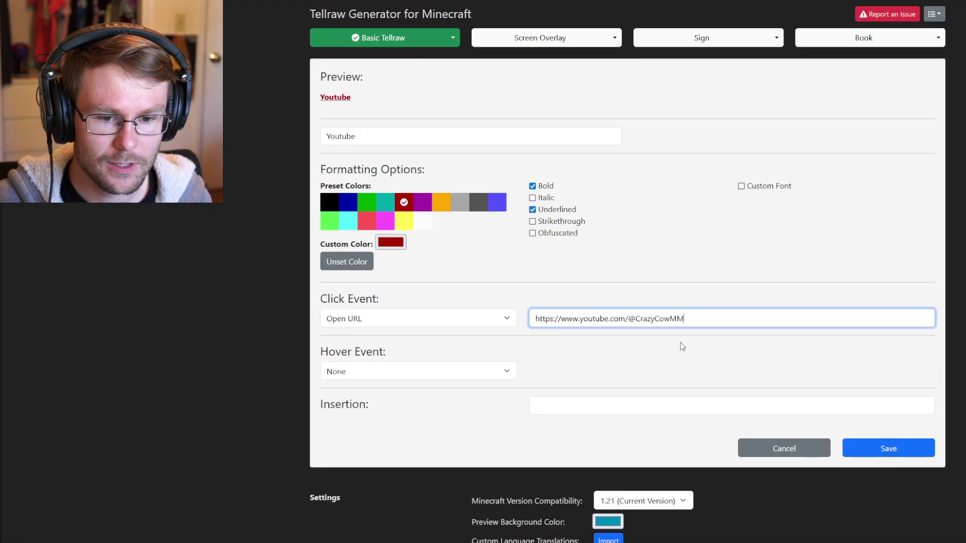
{"action": "left_click", "coordinate": [709, 352]}
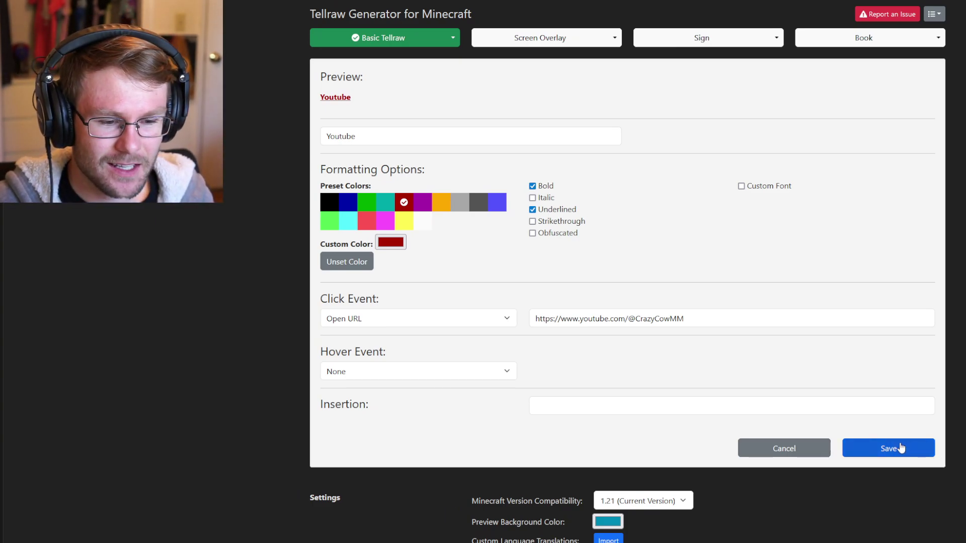
- Add a Show Text hover event reading 'Click to go to my Youtube'
{"action": "left_click", "coordinate": [488, 376]}
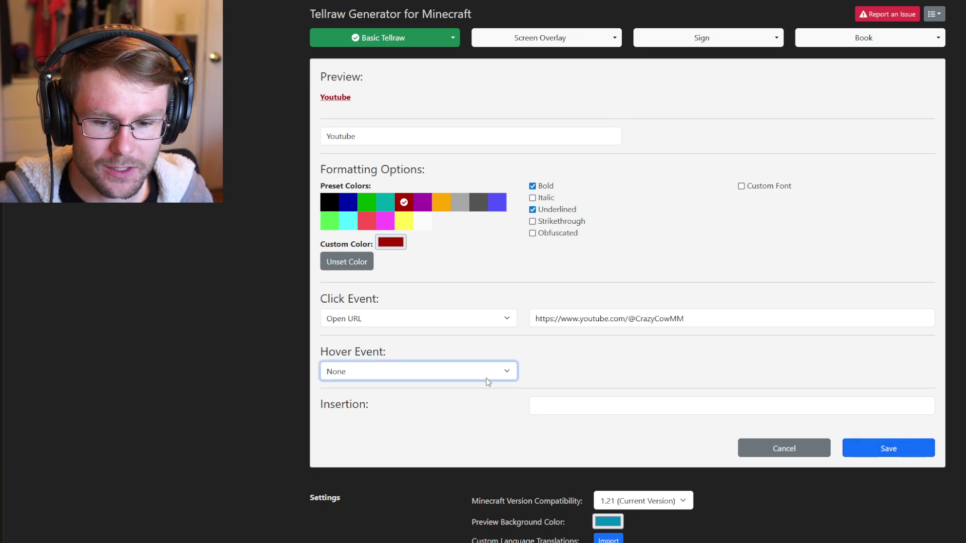
{"action": "key", "text": "Down"}
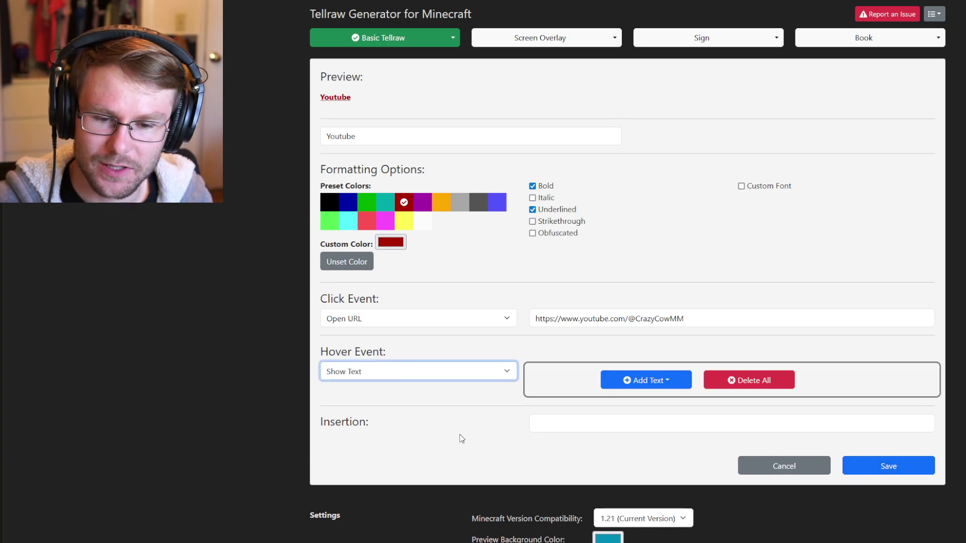
{"action": "left_click", "coordinate": [639, 393]}
{"action": "left_click", "coordinate": [647, 406]}
{"action": "left_click", "coordinate": [624, 425]}
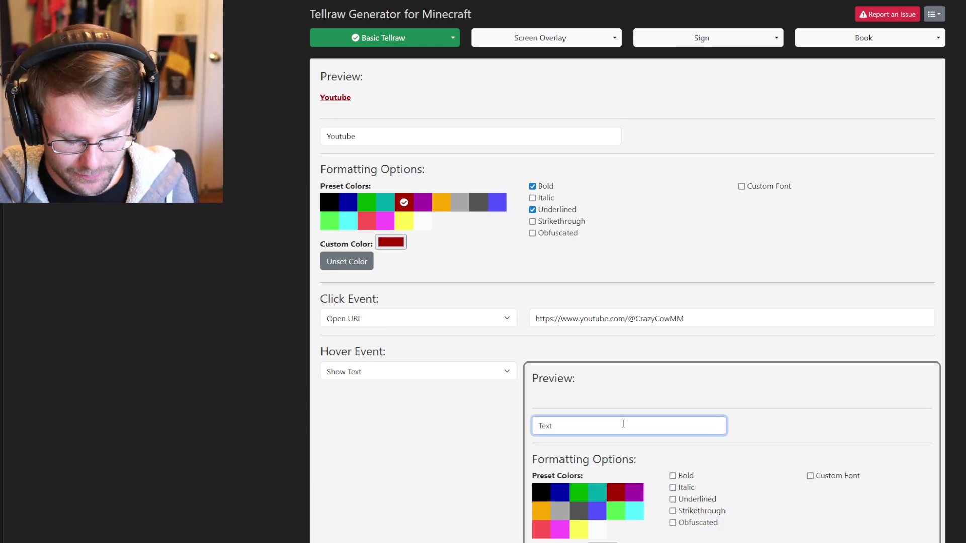
{"action": "type", "text": "Click to"}
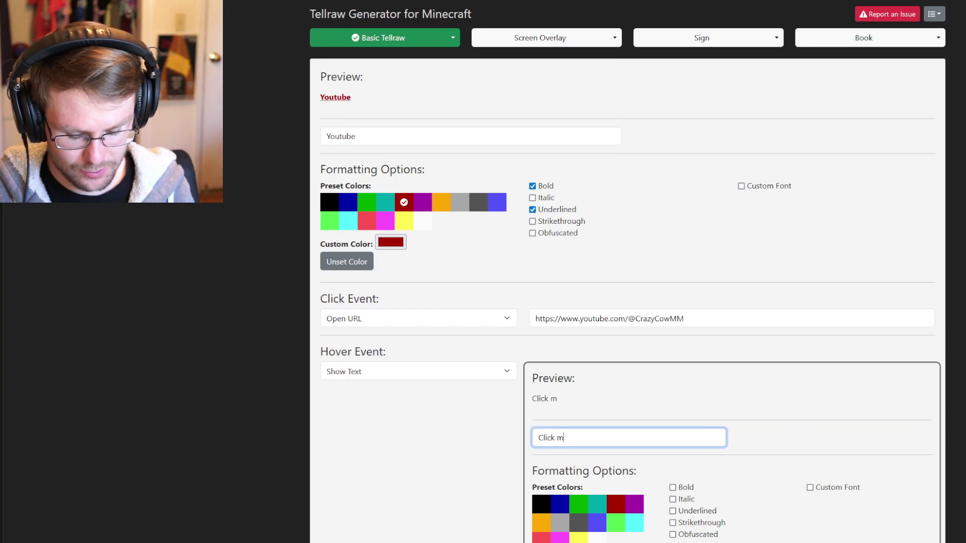
{"action": "type", "text": " go to my t"}
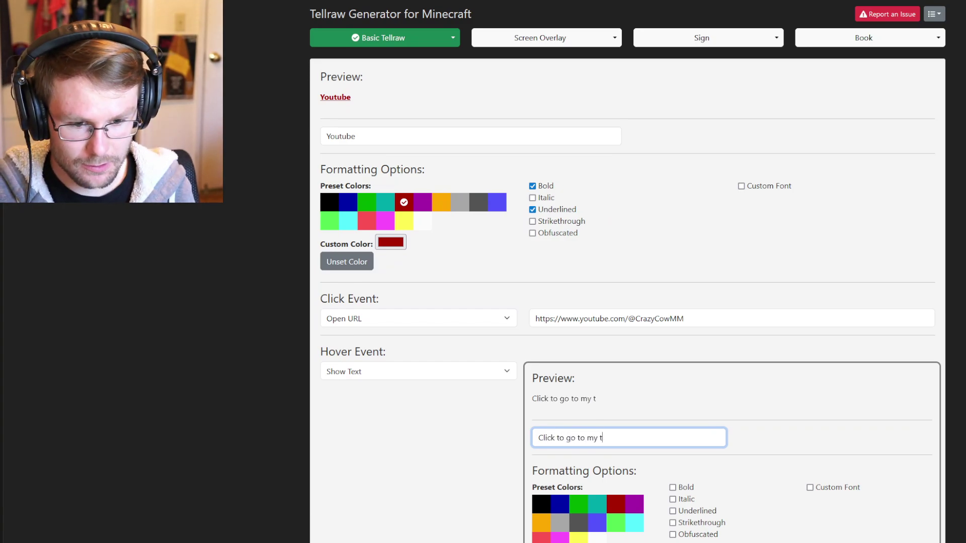
{"action": "key", "text": "BackSpace"}
{"action": "type", "text": "youtube"}
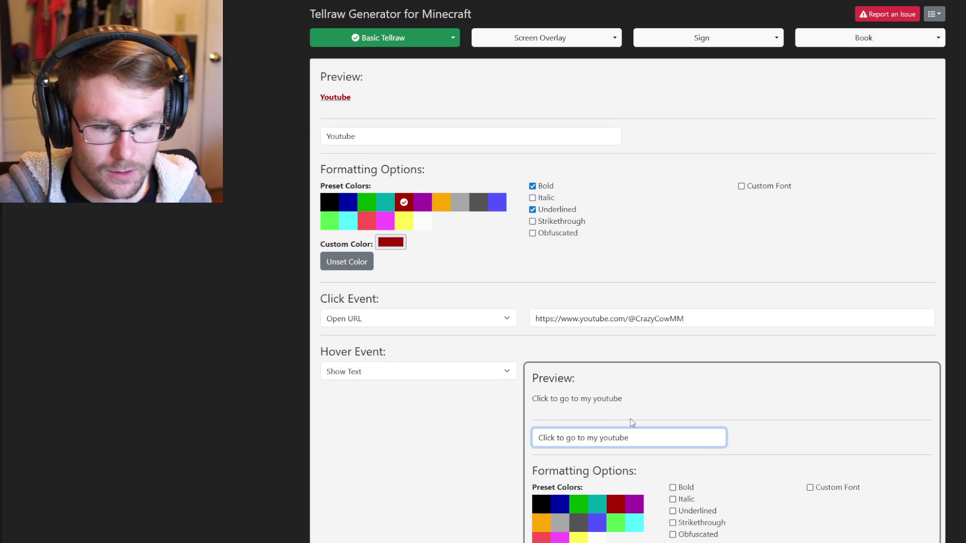
{"action": "left_click", "coordinate": [605, 436]}
{"action": "key", "text": "BackSpace"}
{"action": "type", "text": "Y"}
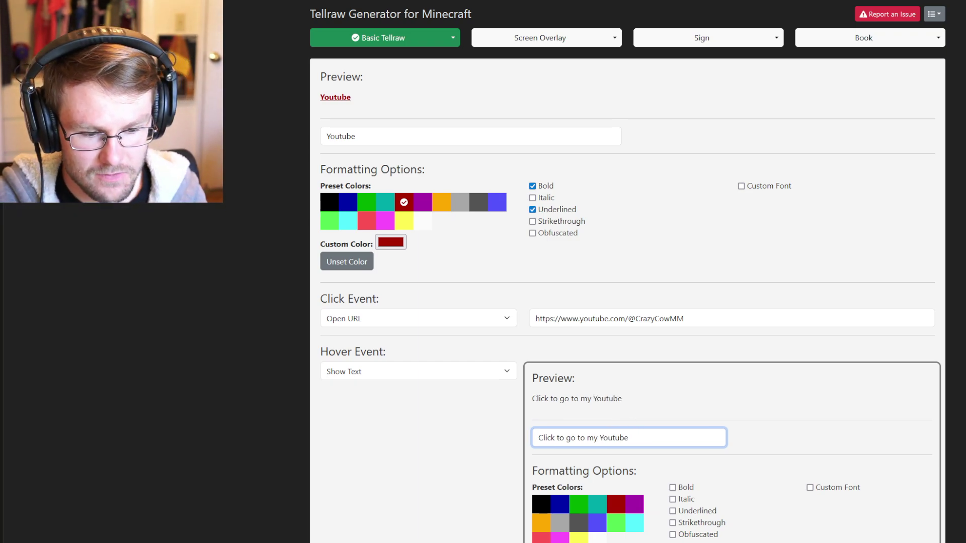
{"action": "key", "text": "Return"}
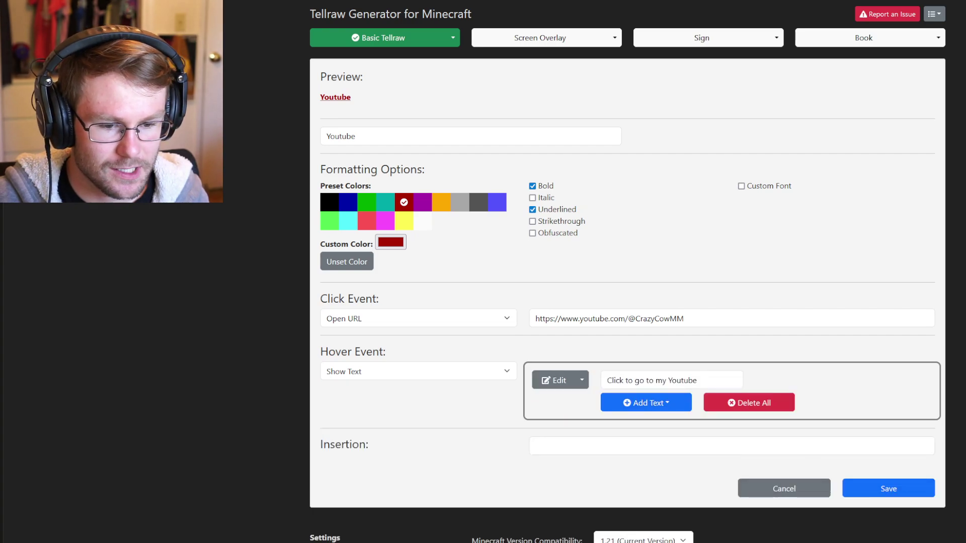
- Save the Youtube component and copy the generated tellraw command
{"action": "left_click", "coordinate": [920, 492]}
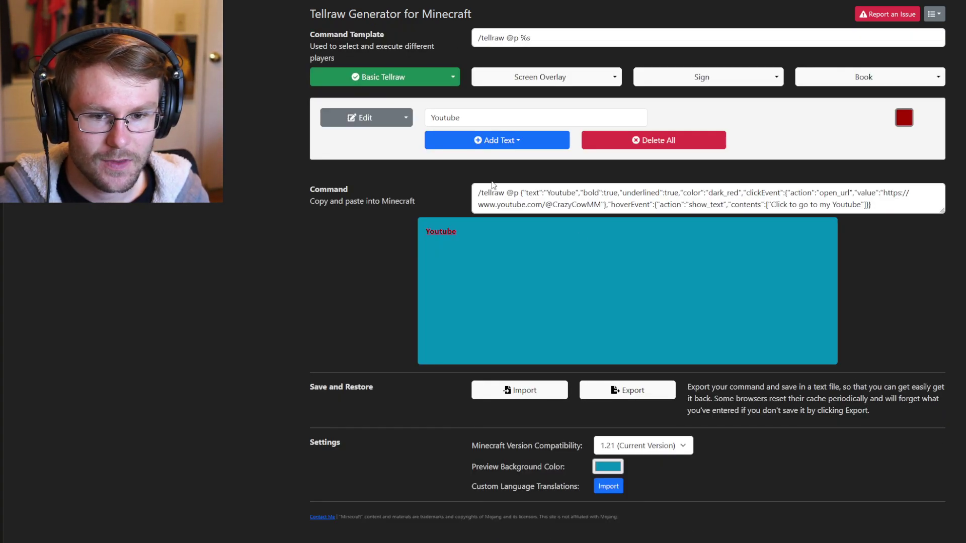
{"action": "left_click_drag", "start_coordinate": [478, 193], "coordinate": [882, 210]}
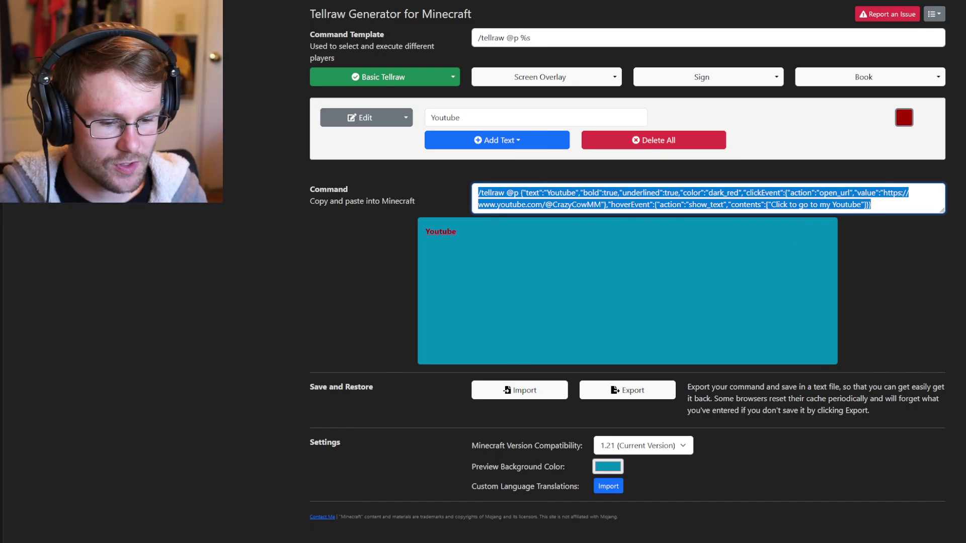
{"action": "key", "text": "alt+Tab"}
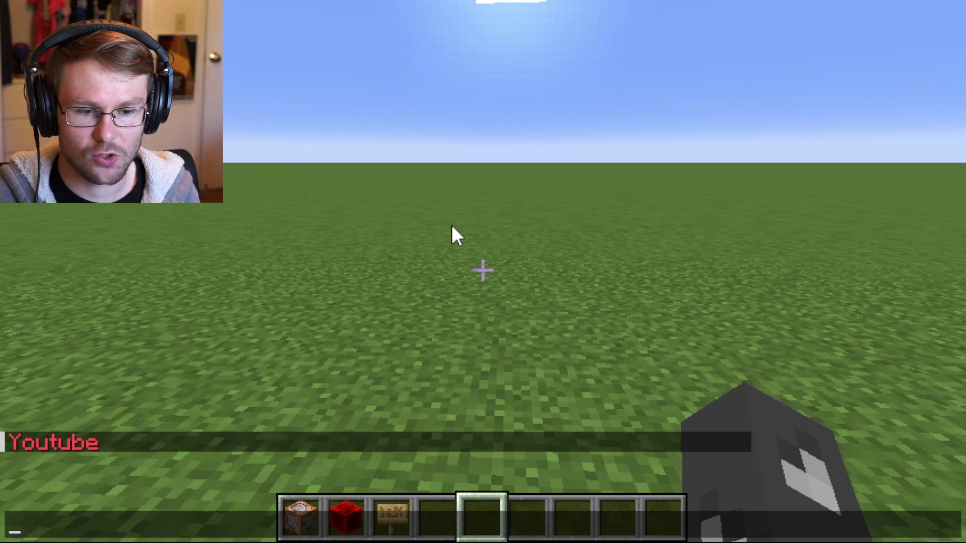
- Run the tellraw command in chat and click the Youtube message to test its link
{"action": "key", "text": "ctrl+v"}
{"action": "key", "text": "Return"}
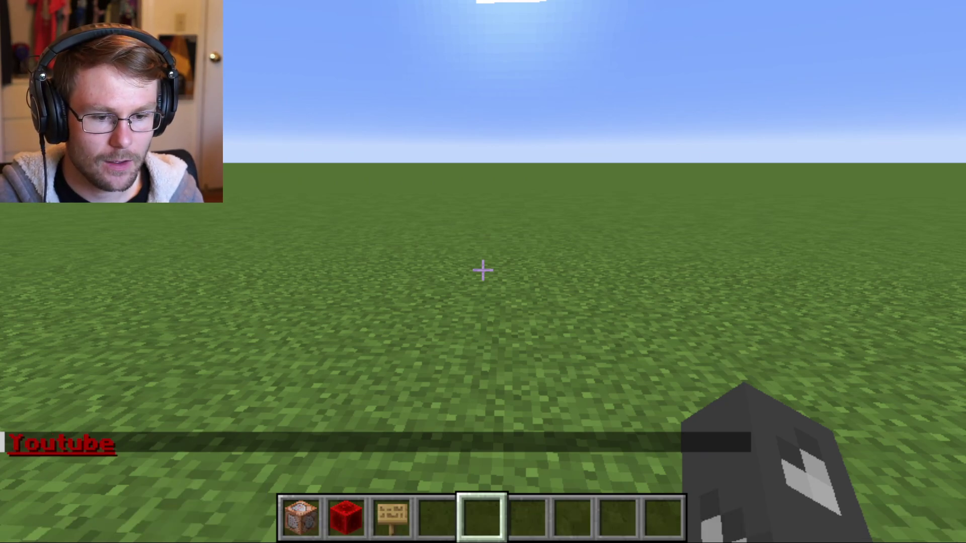
{"action": "key", "text": "t"}
{"action": "mouse_move", "coordinate": [90, 445]}
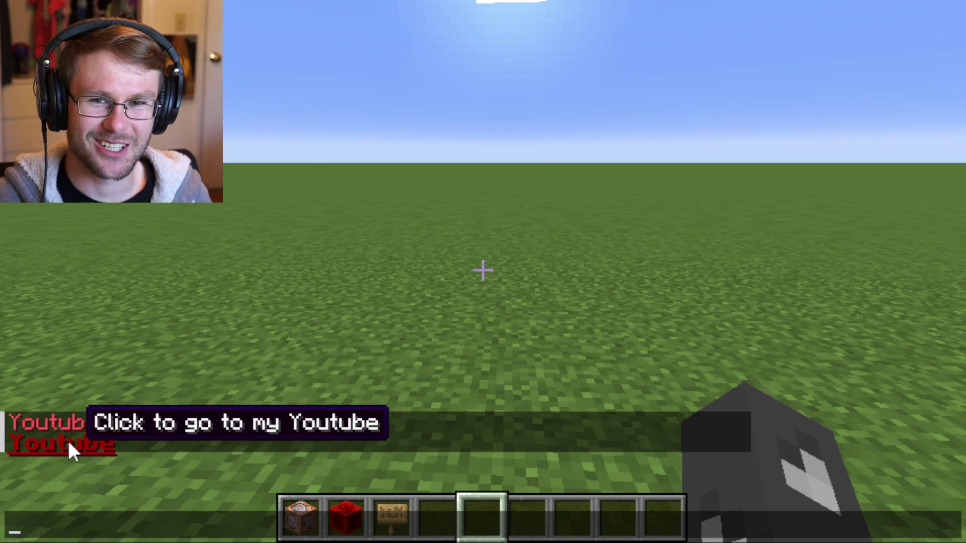
{"action": "left_click", "coordinate": [53, 446]}
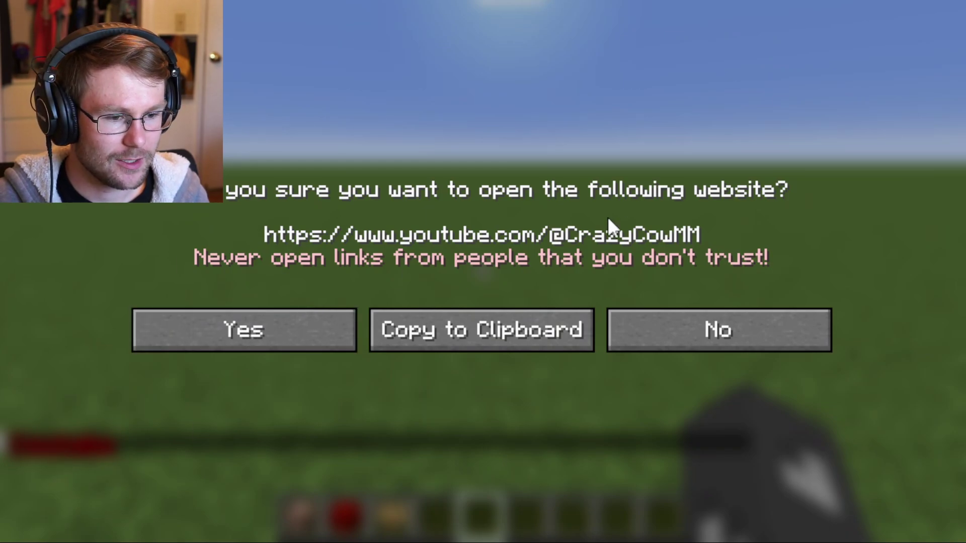
{"action": "left_click", "coordinate": [235, 335]}
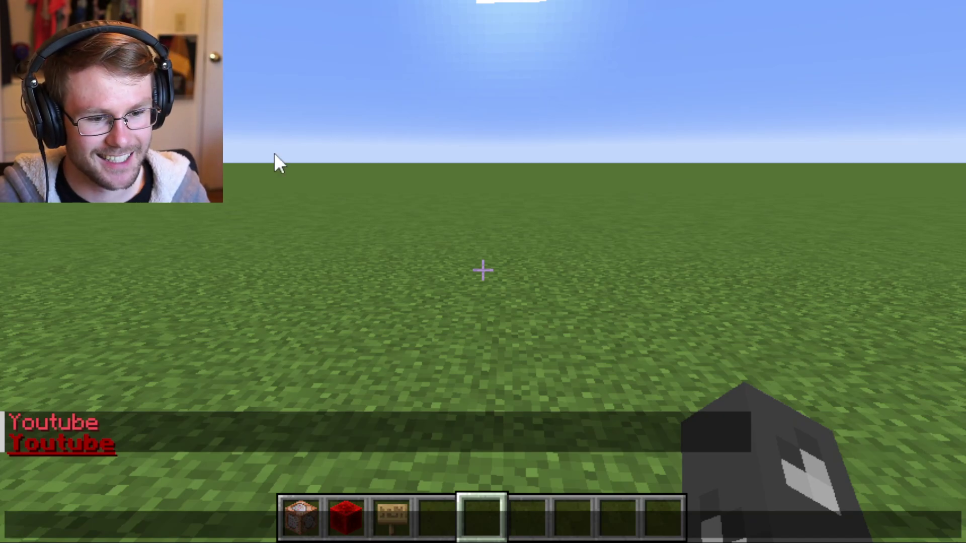
{"action": "key", "text": "Escape"}
- Place a command block on the grass and save the tellraw command into it
{"action": "key", "text": "1"}
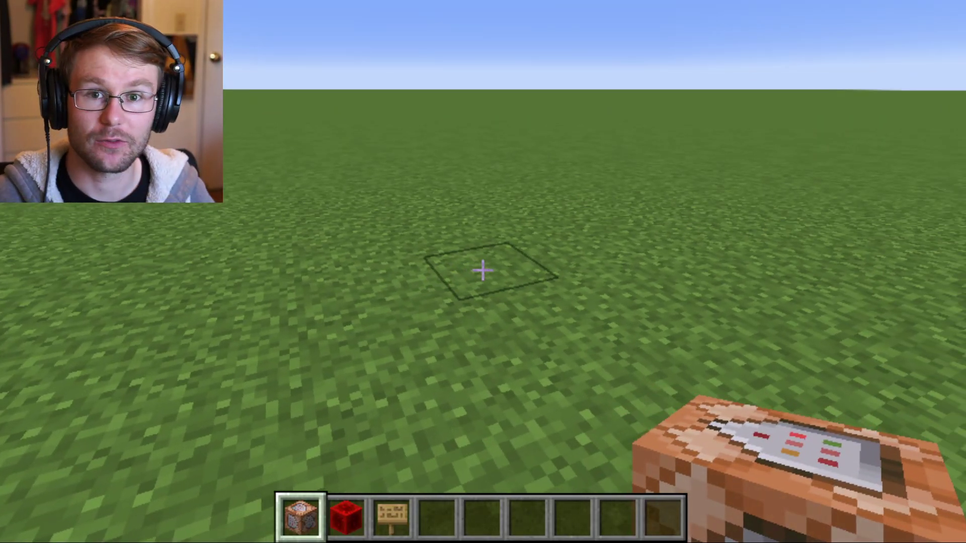
{"action": "right_click", "coordinate": [483, 272]}
{"action": "right_click", "coordinate": [483, 271]}
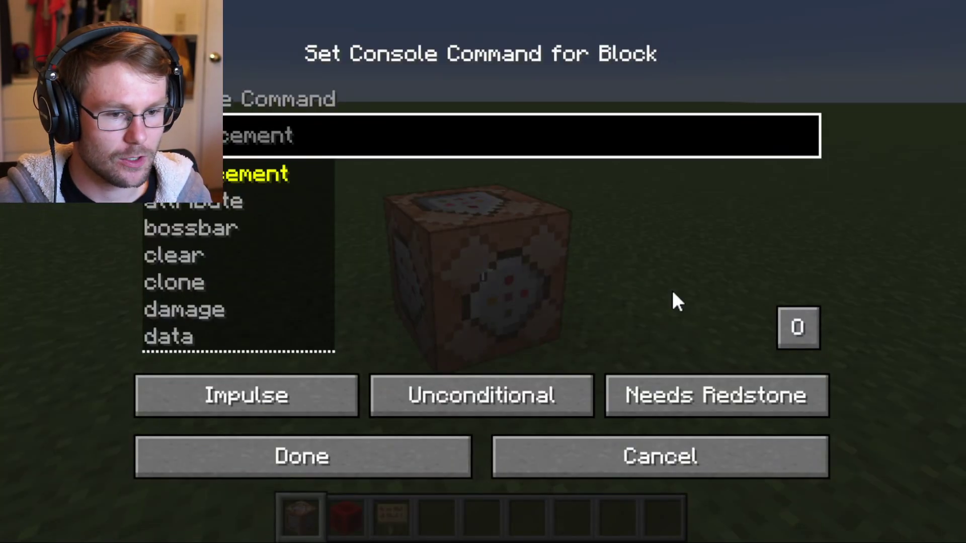
{"action": "key", "text": "ctrl+v"}
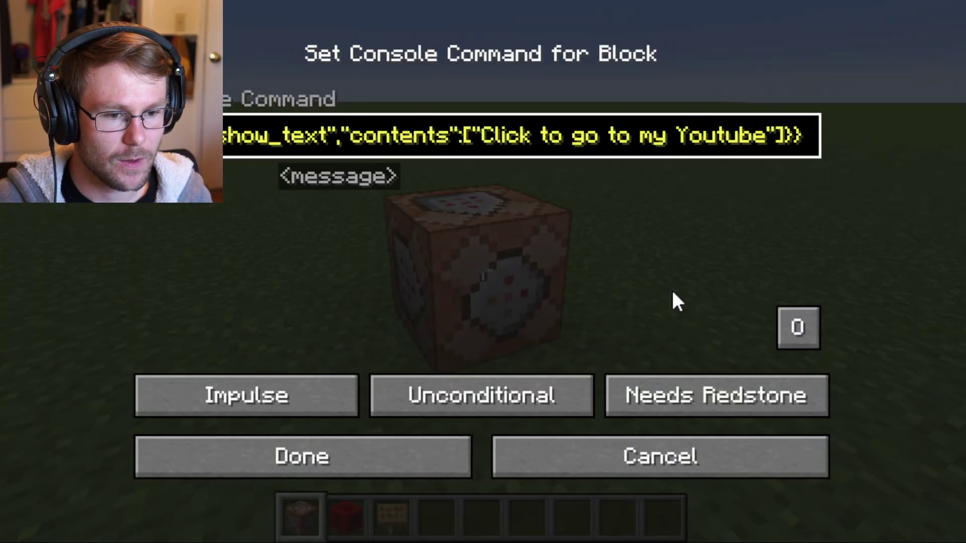
{"action": "left_click", "coordinate": [387, 469]}
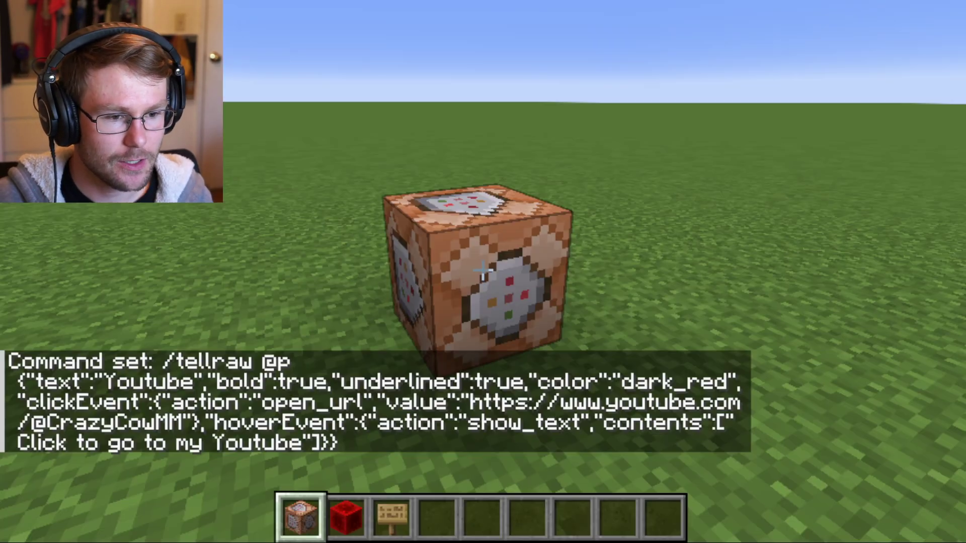
- Place a second command block, then a Block of Redstone between the two to trigger them
{"action": "key", "text": "s"}
{"action": "key", "text": "w"}
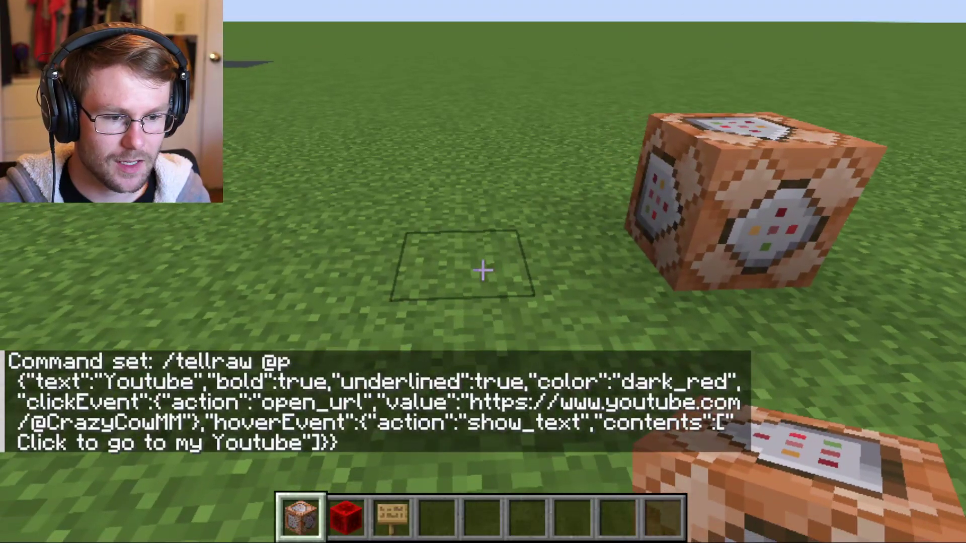
{"action": "right_click", "coordinate": [483, 272]}
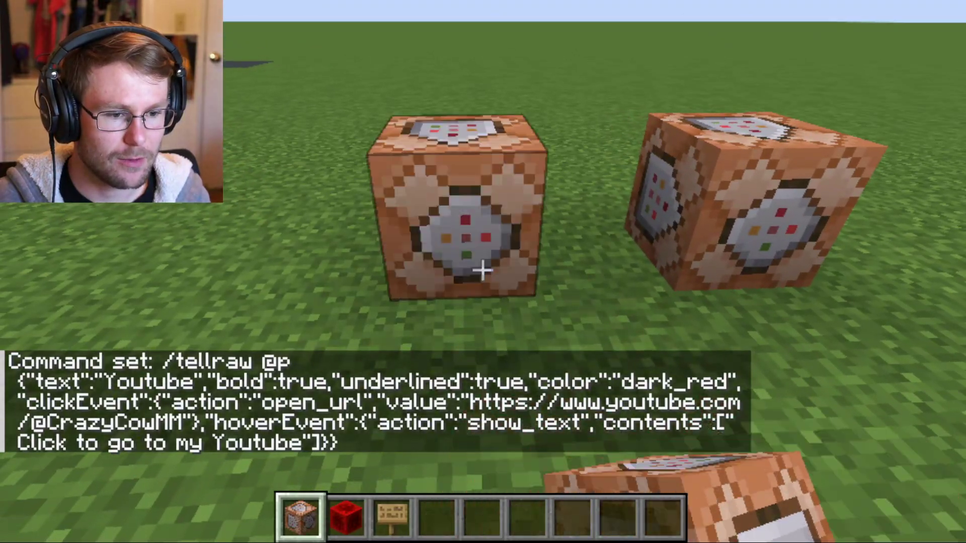
{"action": "key", "text": "2"}
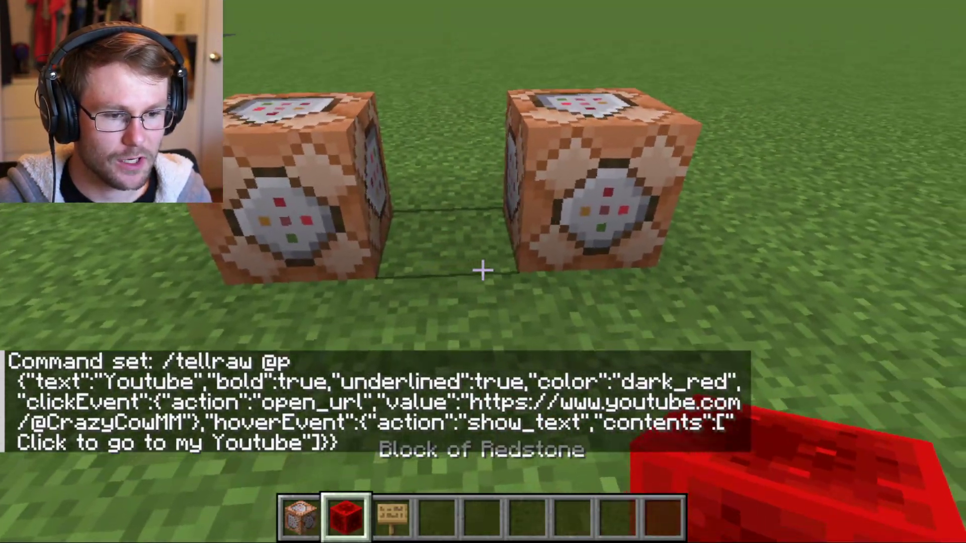
{"action": "key", "text": "a"}
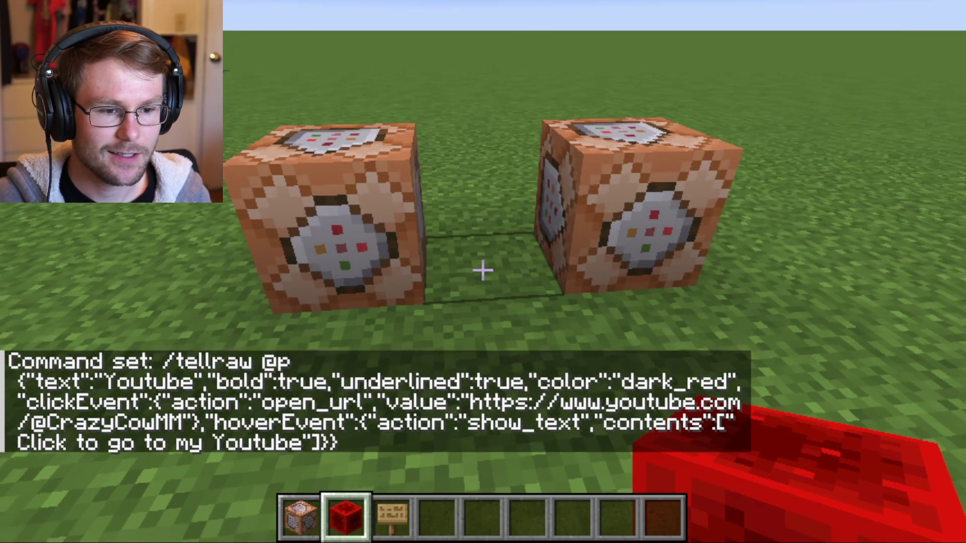
{"action": "right_click", "coordinate": [483, 272]}
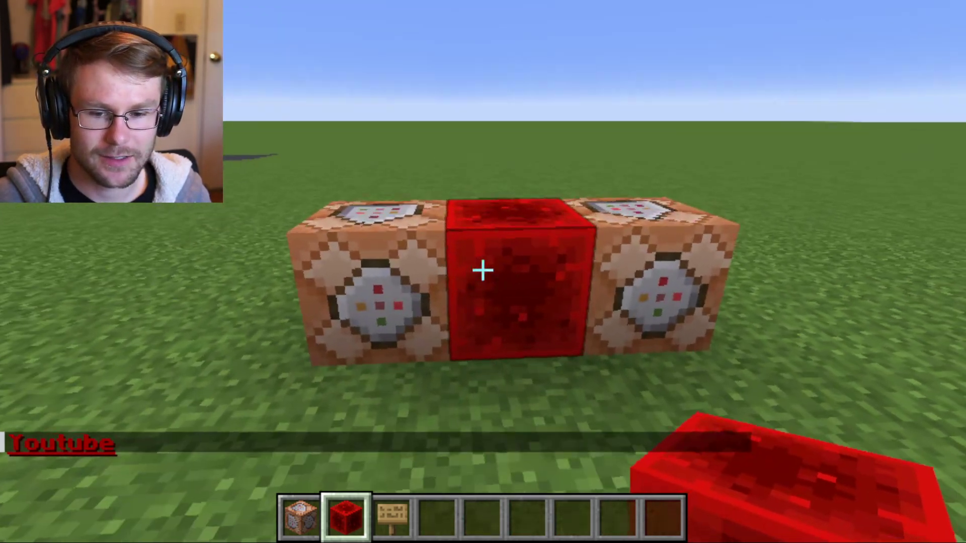
{"action": "key", "text": "w"}
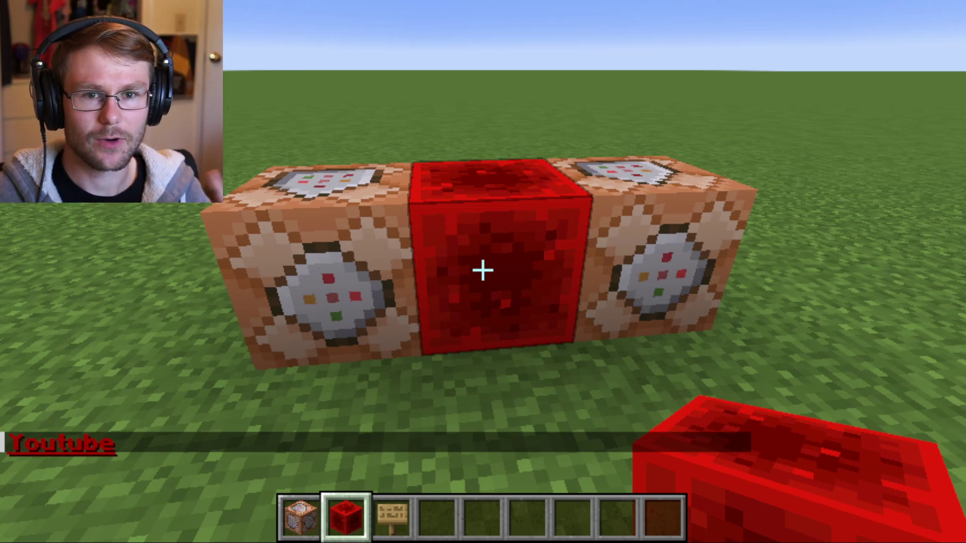
{"action": "key", "text": "d"}
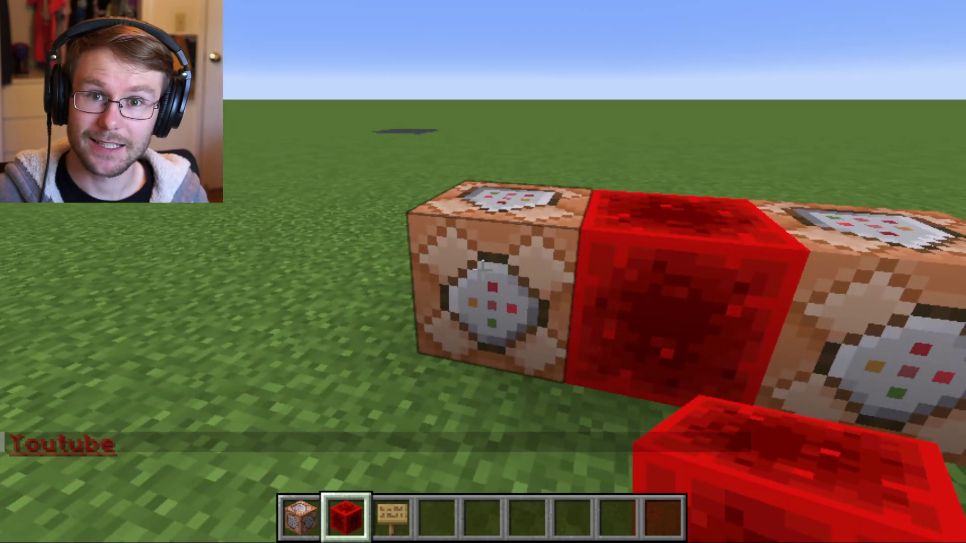
- Draft /setblock 10 -60 -24 air in chat without running it
{"action": "key", "text": "a"}
{"action": "key", "text": "s"}
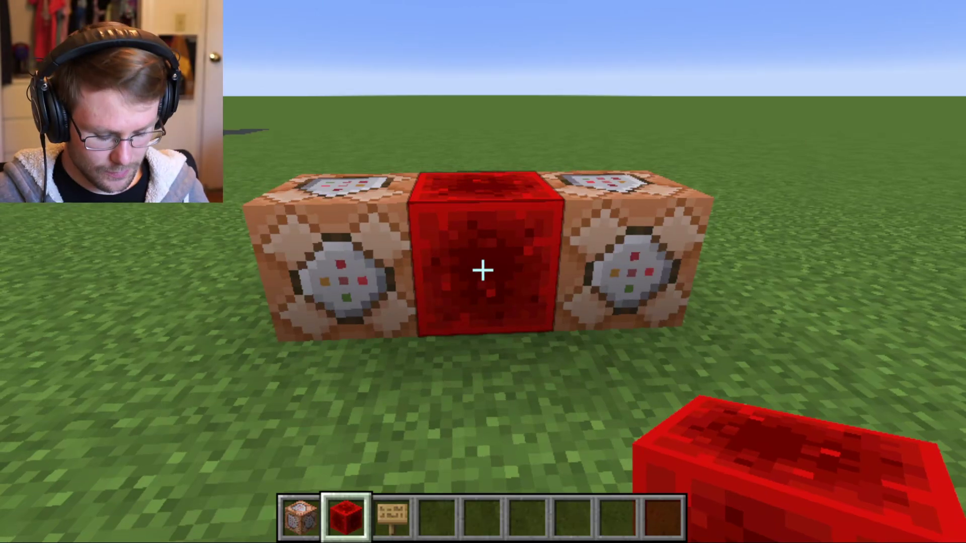
{"action": "key", "text": "slash"}
{"action": "type", "text": "setblock 10"}
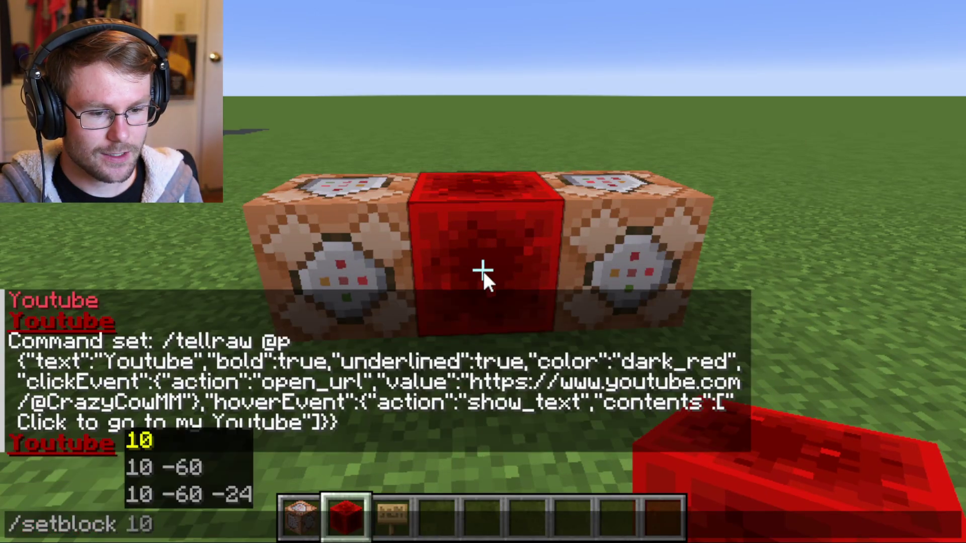
{"action": "key", "text": "Tab"}
{"action": "key", "text": "Tab"}
{"action": "key", "text": "Tab"}
{"action": "type", "text": "air"}
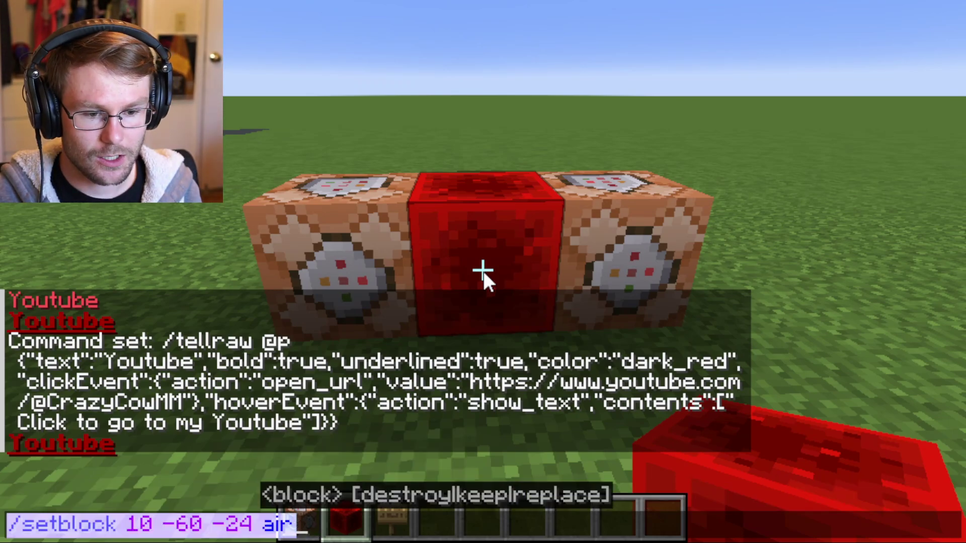
{"action": "key", "text": "Escape"}
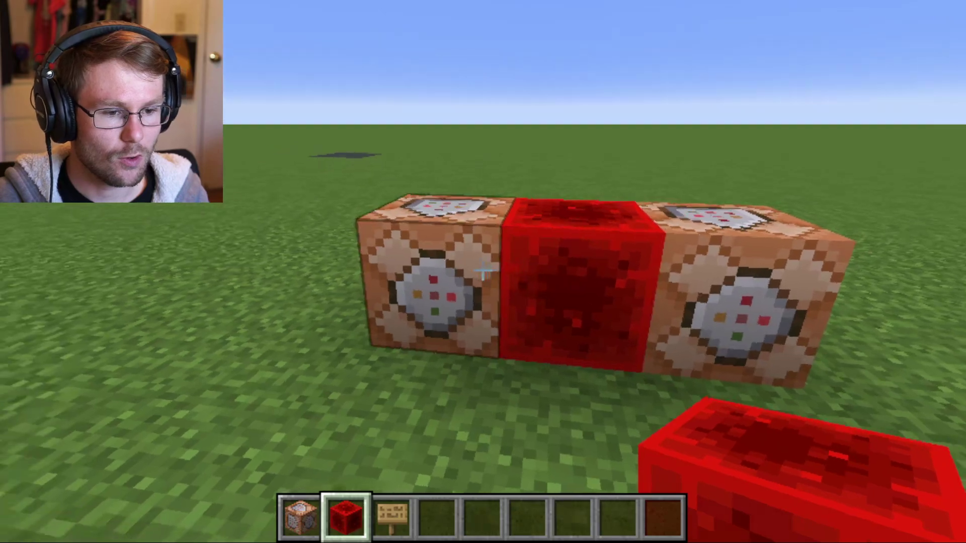
- Save the setblock command into the left command block and break the redstone block between them
{"action": "right_click", "coordinate": [483, 271]}
{"action": "type", "text": "/setblock 10 -60 -24 air"}
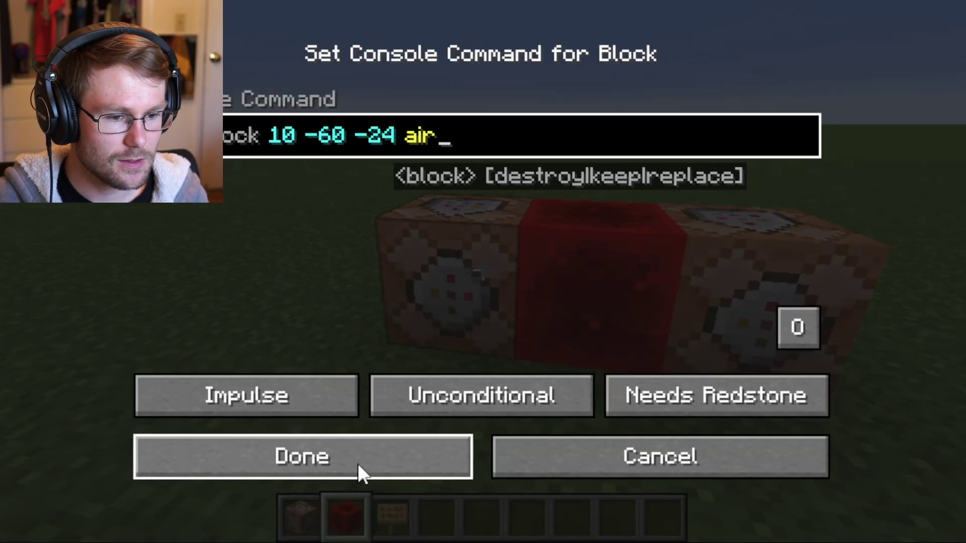
{"action": "left_click", "coordinate": [357, 464]}
{"action": "left_click", "coordinate": [483, 271]}
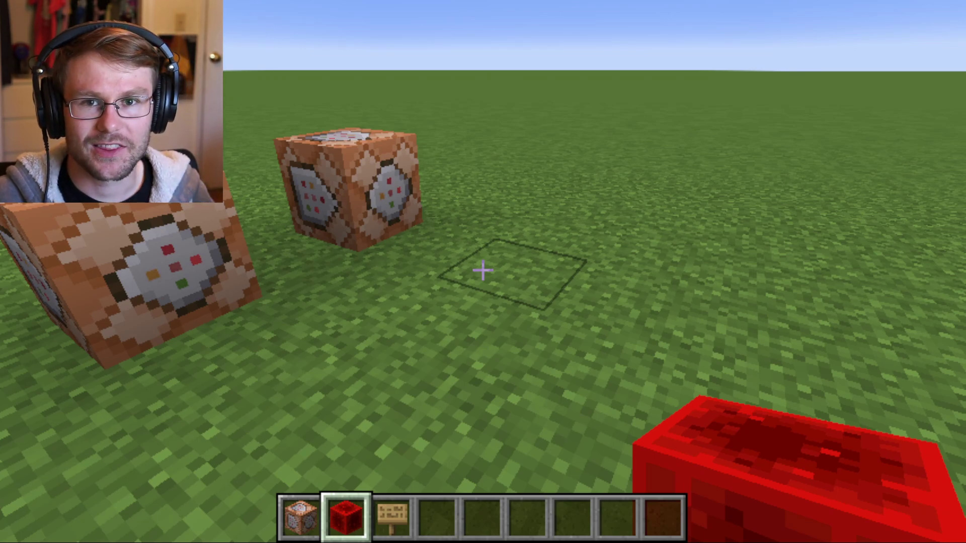
- Open and close the creative inventory, pause the game, and switch back to the Tellraw Generator
{"action": "key", "text": "e"}
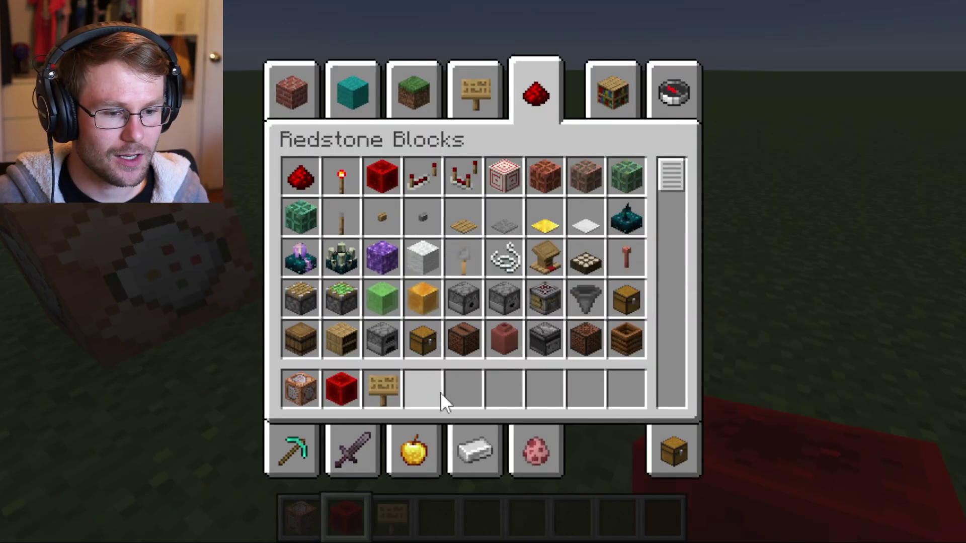
{"action": "key", "text": "Escape"}
{"action": "key", "text": "Escape"}
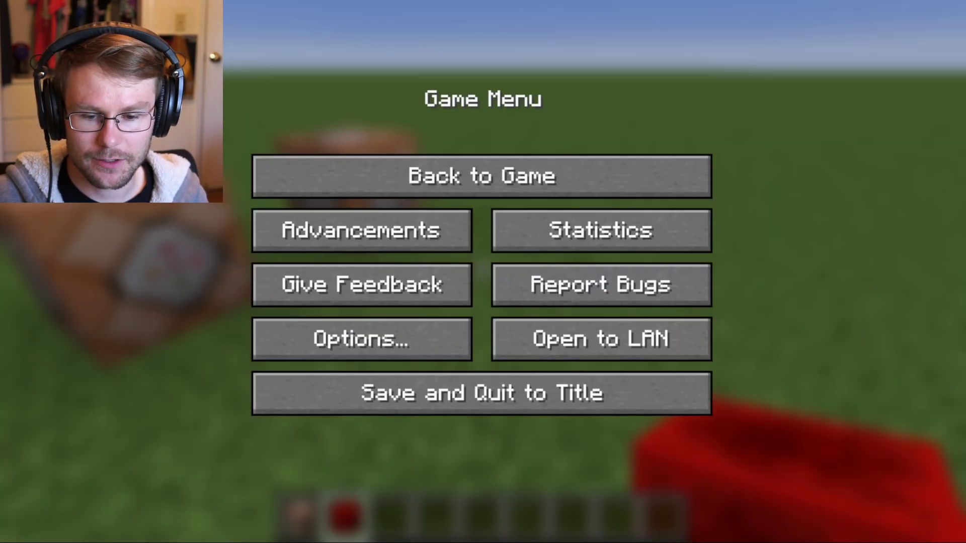
{"action": "key", "text": "alt+Tab"}
- Switch the output to the Sign template's /give oak_sign command and open the Youtube text's edit options
{"action": "left_click", "coordinate": [705, 172]}
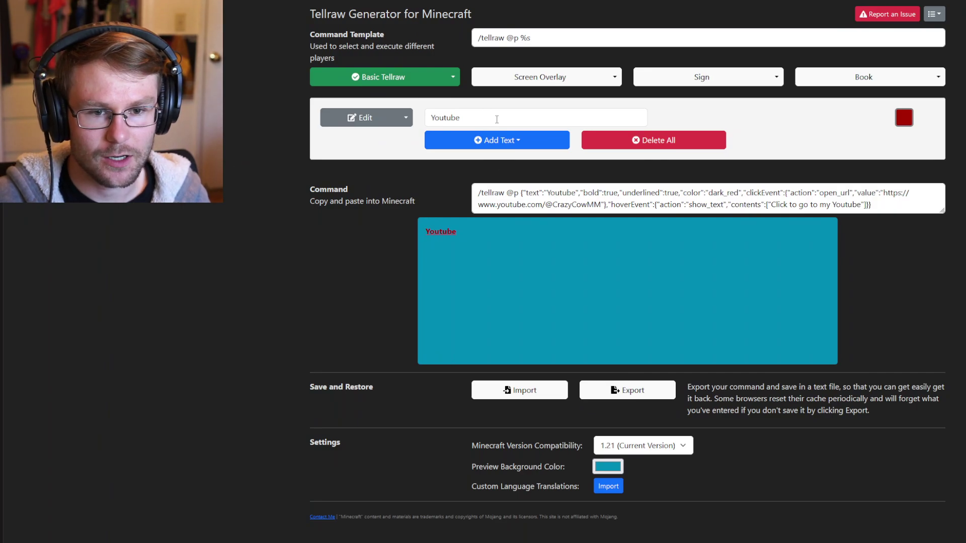
{"action": "left_click", "coordinate": [699, 79]}
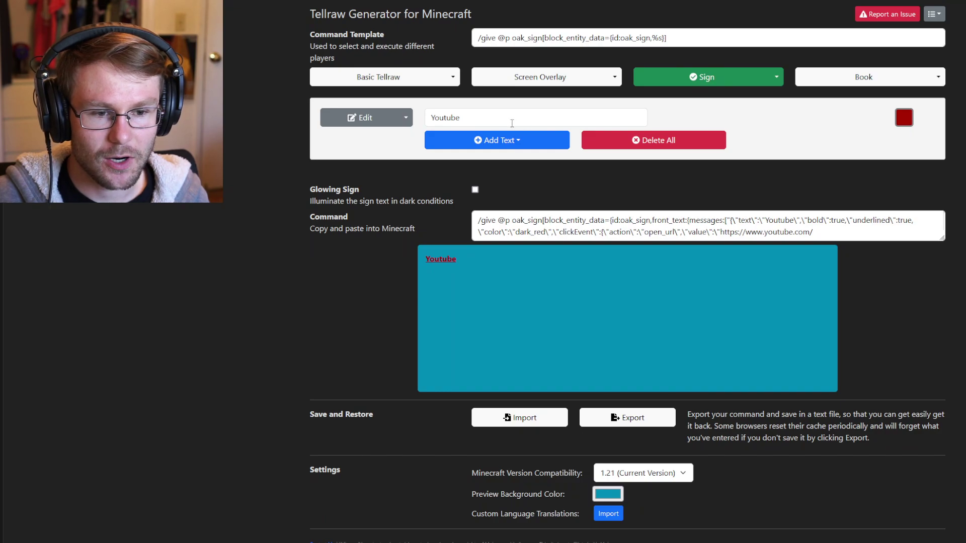
{"action": "left_click", "coordinate": [373, 128]}
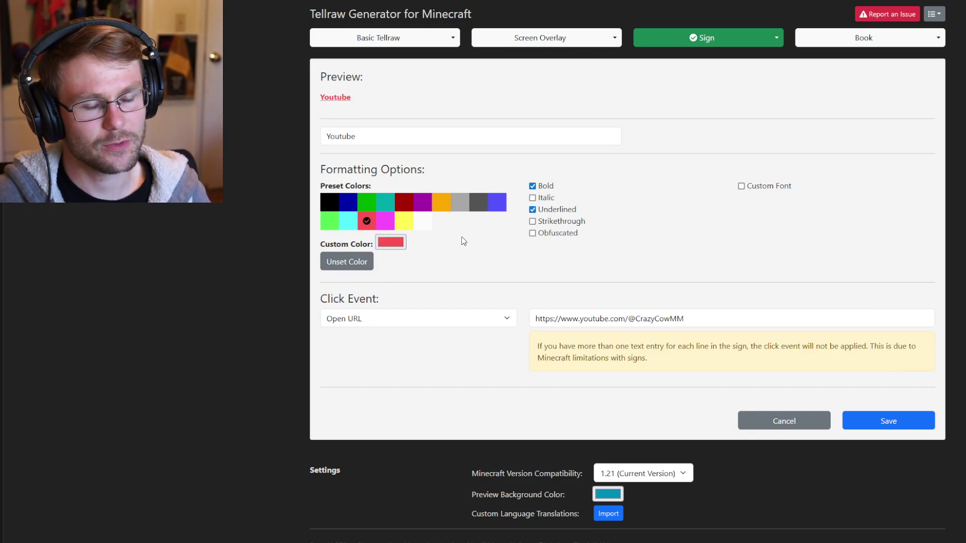
- Change the click event to Run Command 'setblock 10 -60 -24 redstone_block' and save the text
{"action": "left_click", "coordinate": [450, 318]}
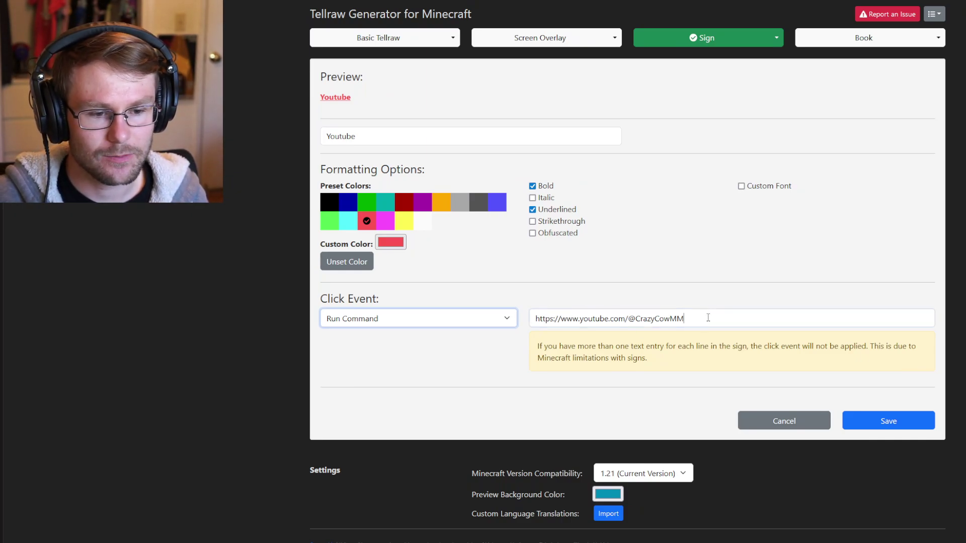
{"action": "left_click_drag", "start_coordinate": [708, 318], "coordinate": [506, 312]}
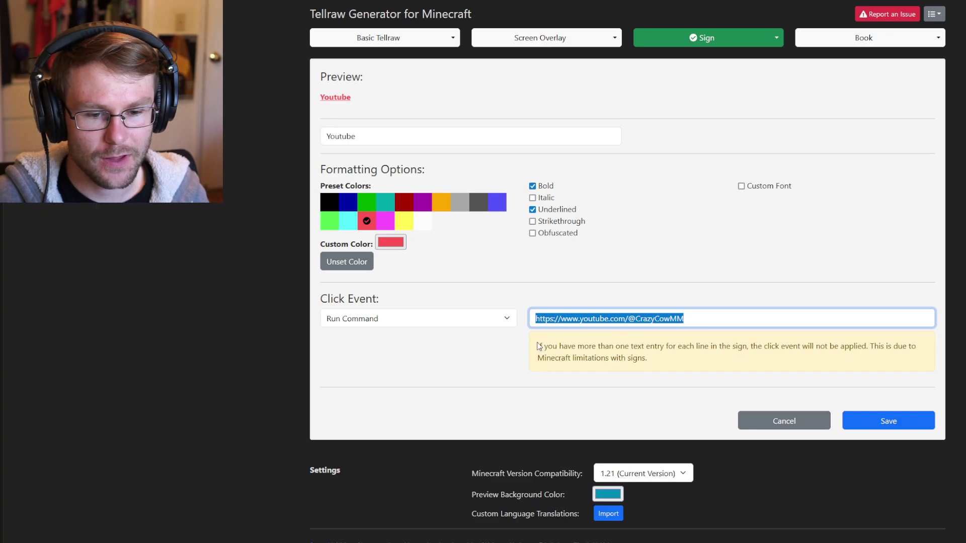
{"action": "left_click_drag", "start_coordinate": [538, 346], "coordinate": [658, 368]}
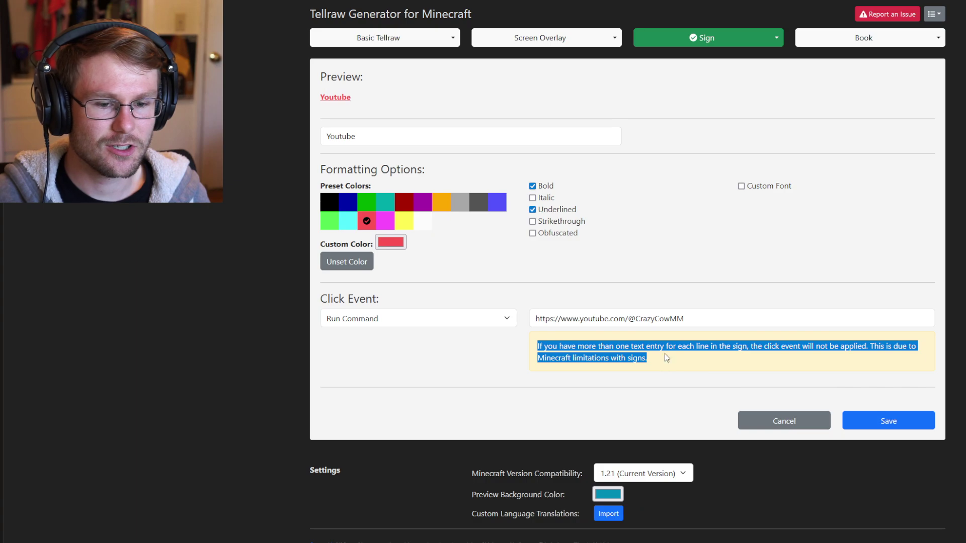
{"action": "left_click", "coordinate": [665, 355]}
{"action": "left_click_drag", "start_coordinate": [684, 318], "coordinate": [497, 318]}
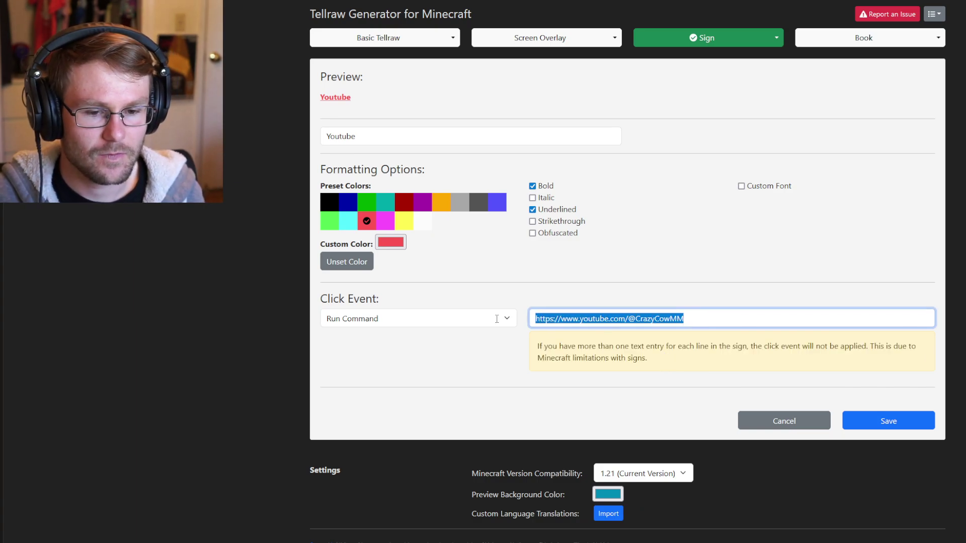
{"action": "key", "text": "BackSpace"}
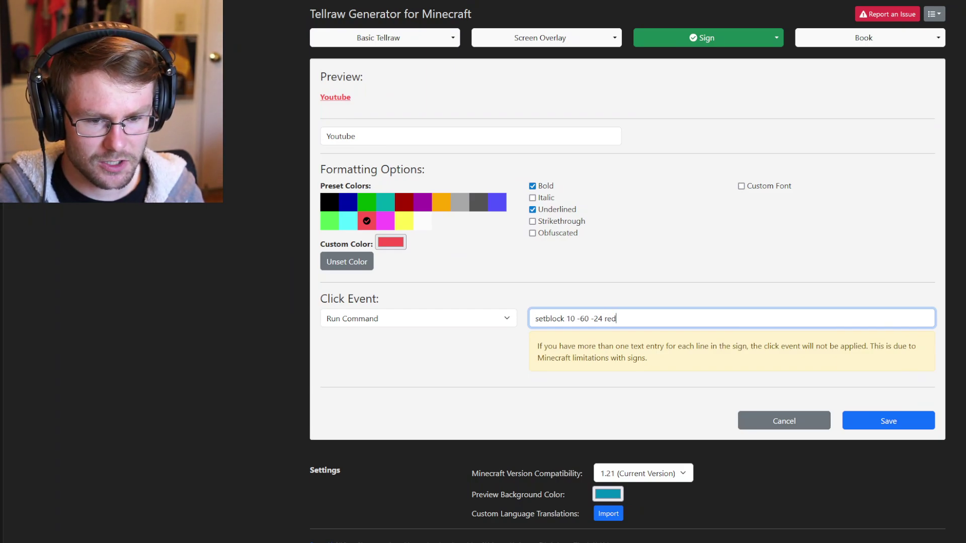
{"action": "type", "text": "stone_block"}
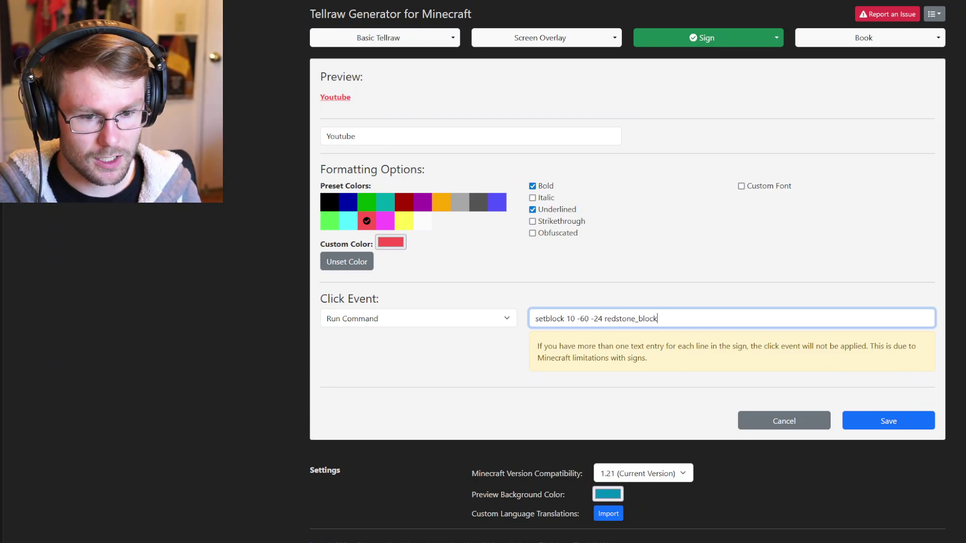
{"action": "left_click", "coordinate": [582, 347]}
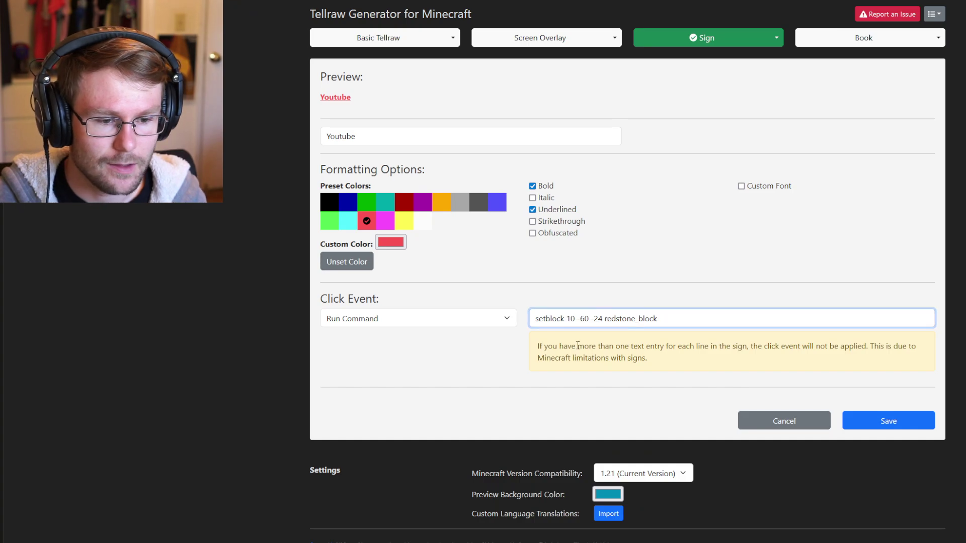
{"action": "left_click", "coordinate": [866, 421]}
- Copy the generated sign command and return to Minecraft
{"action": "left_click", "coordinate": [668, 233]}
{"action": "key", "text": "ctrl+a"}
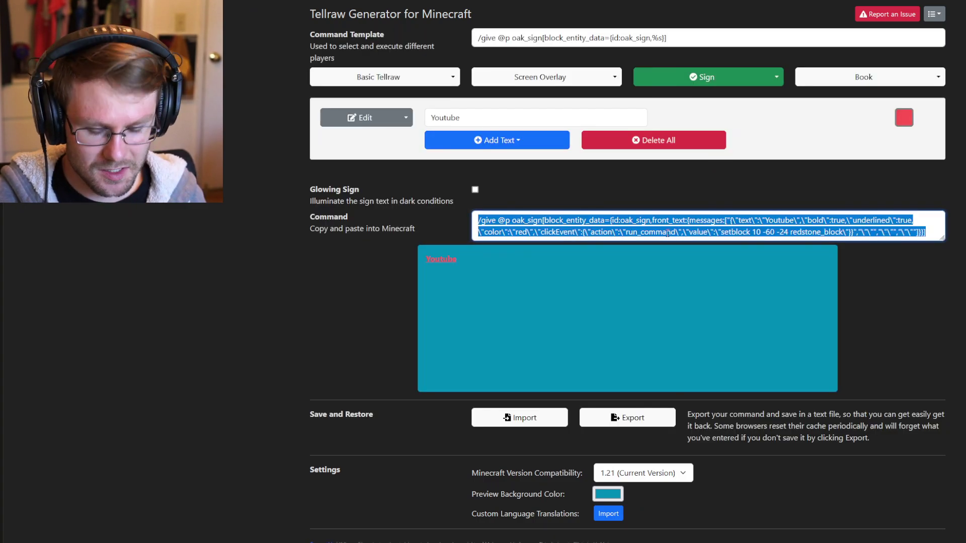
{"action": "key", "text": "alt+Tab"}
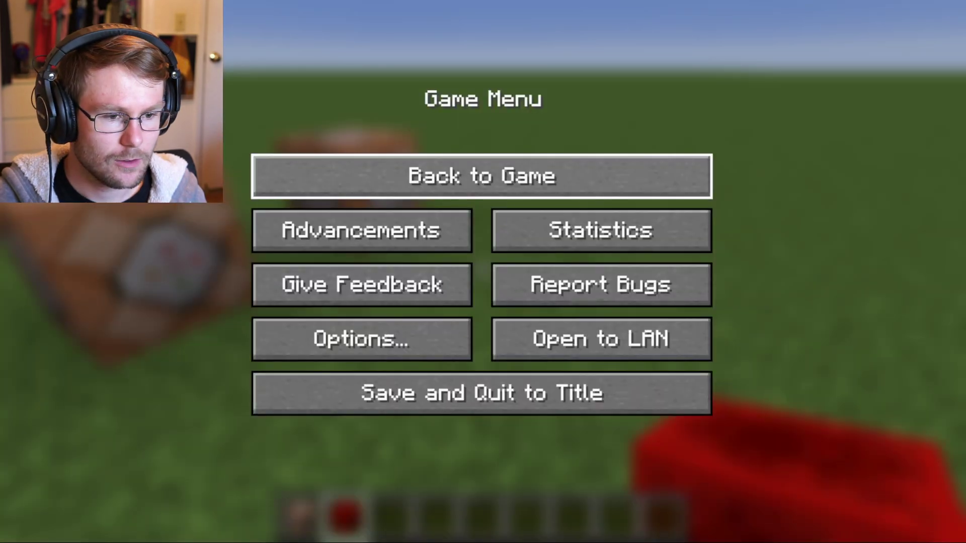
- Paste the sign-giving command into chat; it fails with an unclosed quoted string error
{"action": "left_click", "coordinate": [481, 175]}
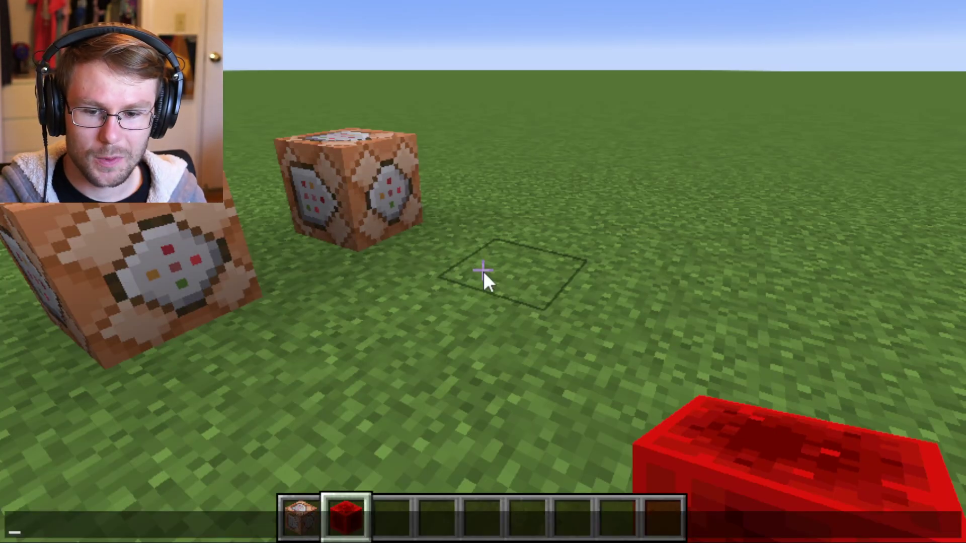
{"action": "key", "text": "t"}
{"action": "key", "text": "ctrl+v"}
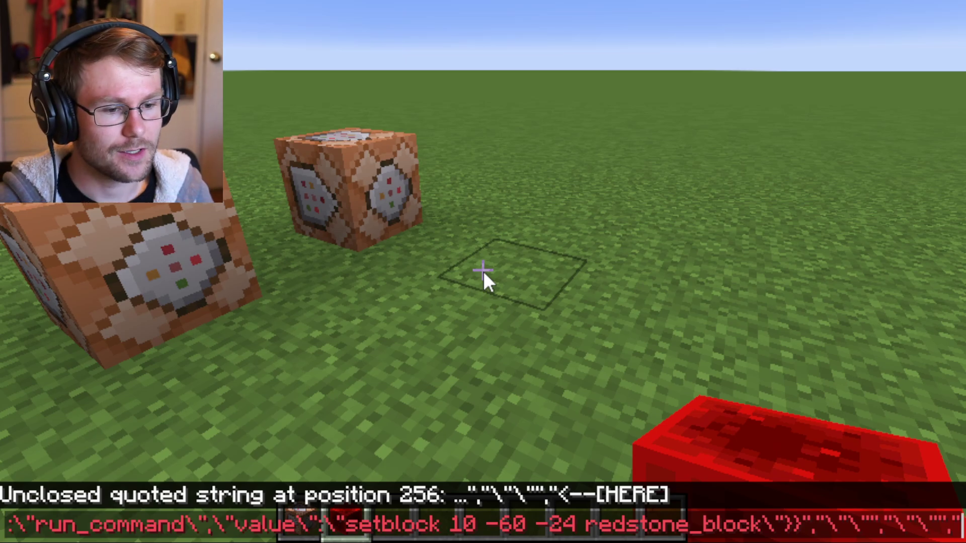
{"action": "key", "text": "Escape"}
- Place a command block holding the sign-giving command and power it with a redstone block
{"action": "key", "text": "1"}
{"action": "right_click", "coordinate": [483, 272]}
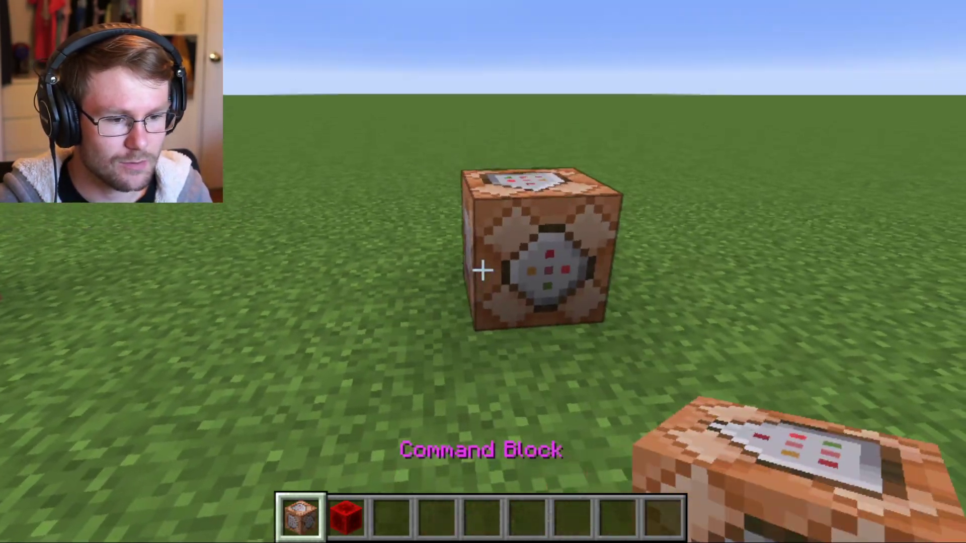
{"action": "right_click", "coordinate": [484, 272]}
{"action": "key", "text": "ctrl+v"}
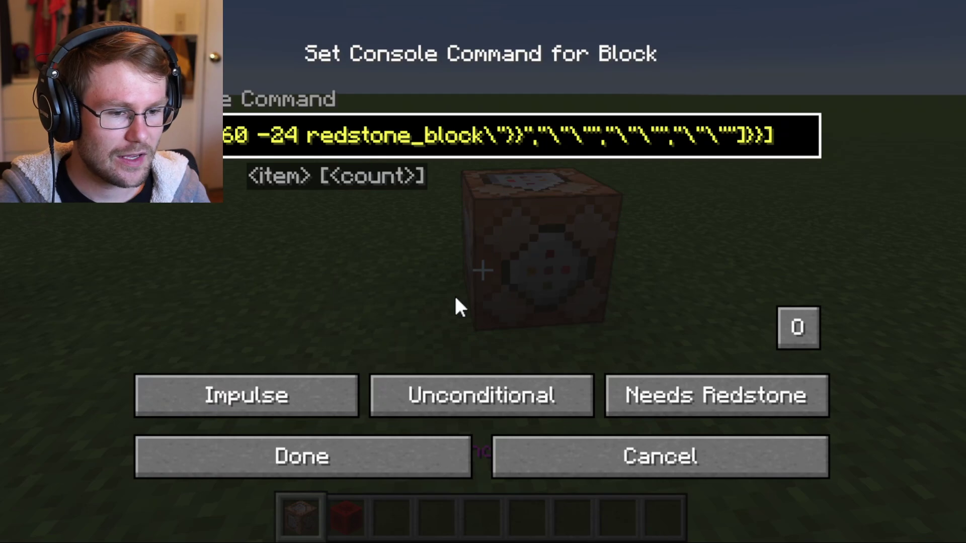
{"action": "left_click", "coordinate": [390, 458]}
{"action": "key", "text": "2"}
{"action": "right_click", "coordinate": [483, 271]}
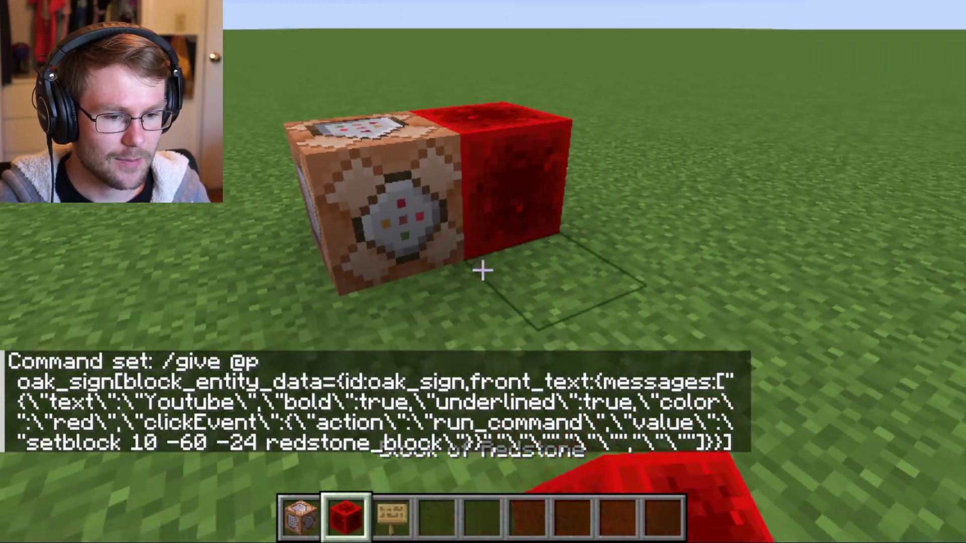
{"action": "left_click", "coordinate": [483, 272]}
- Break the command block and place the received Youtube oak sign on the grass
{"action": "key", "text": "3"}
{"action": "key", "text": "2"}
{"action": "left_click", "coordinate": [483, 271]}
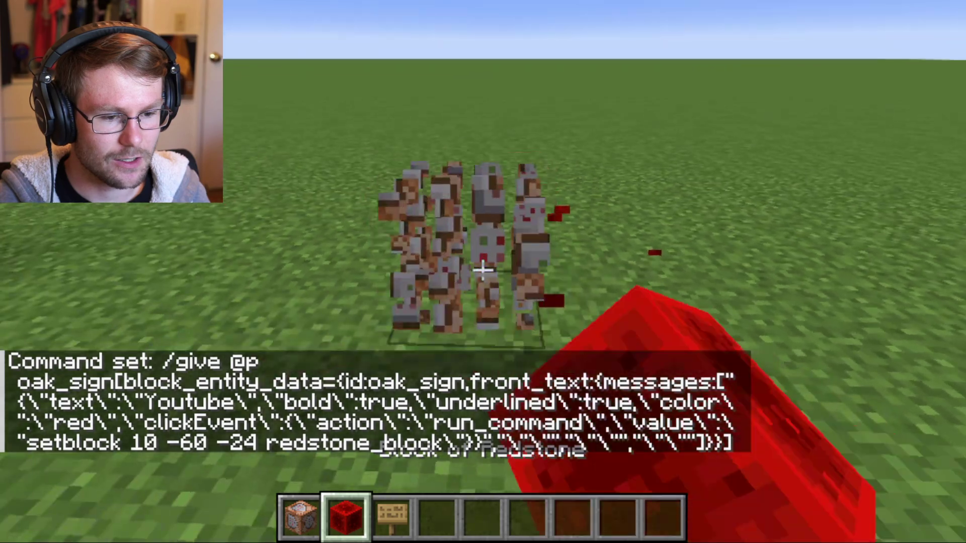
{"action": "key", "text": "3"}
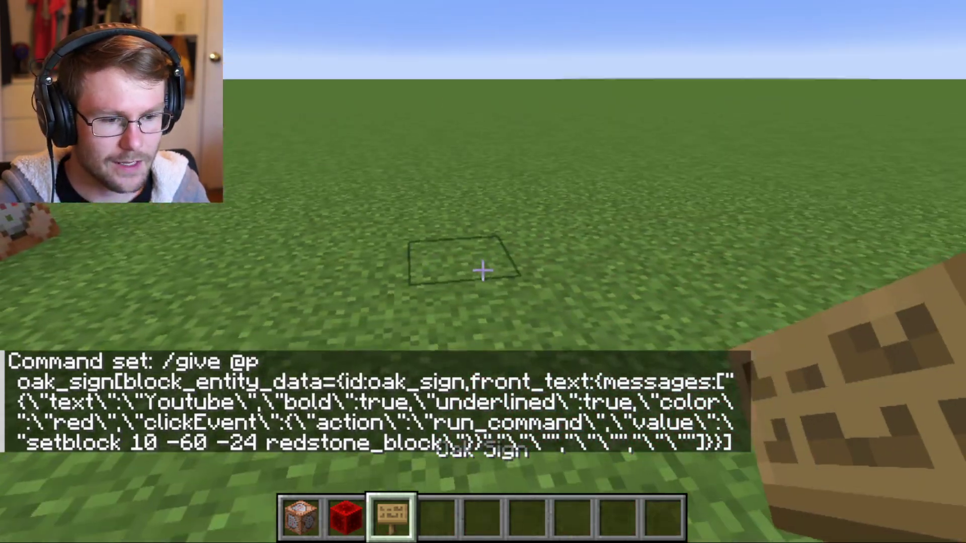
{"action": "right_click", "coordinate": [484, 272]}
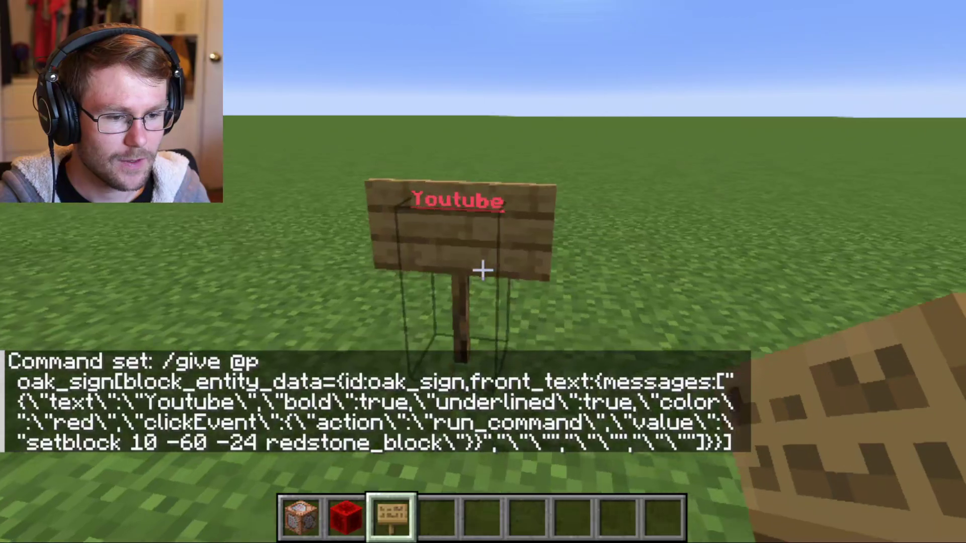
- Step up to the sign and use it empty-handed to post its red Youtube message
{"action": "key", "text": "w"}
{"action": "key", "text": "s"}
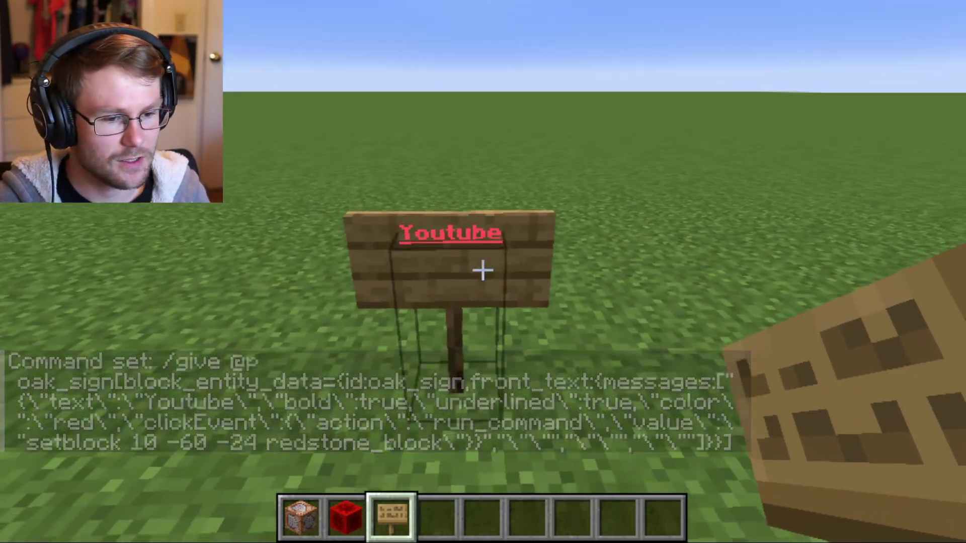
{"action": "key", "text": "5"}
{"action": "right_click", "coordinate": [483, 272]}
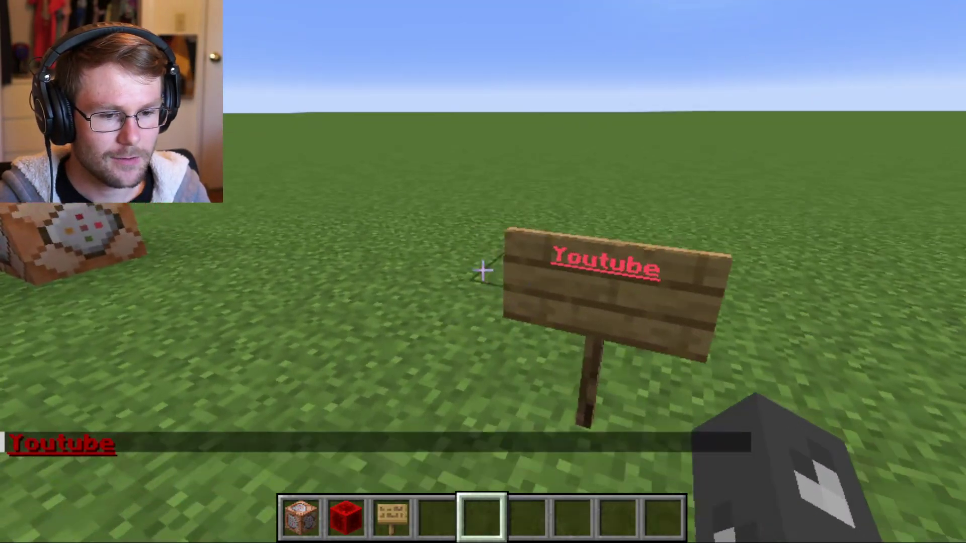
- Click the red Youtube line in chat and decline the website link prompt
{"action": "key", "text": "t"}
{"action": "mouse_move", "coordinate": [95, 439]}
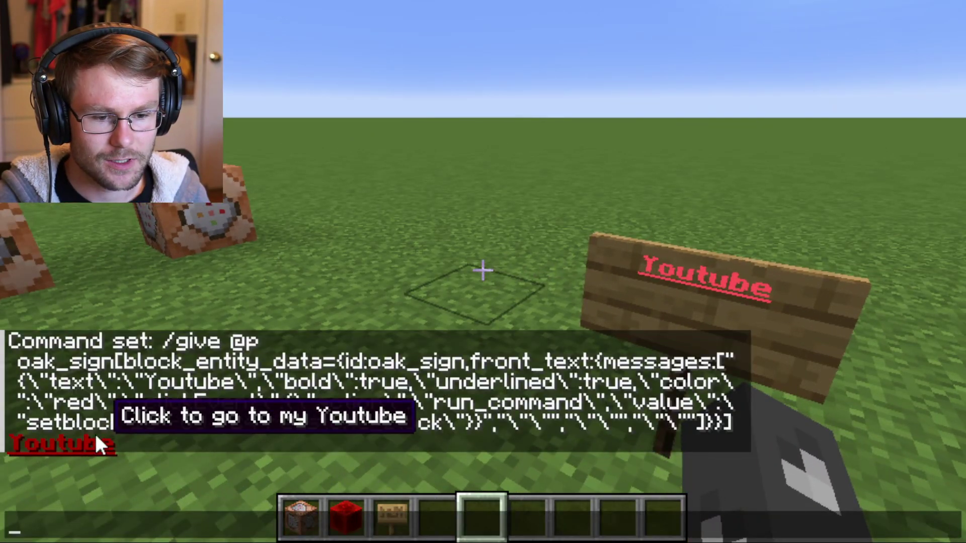
{"action": "left_click", "coordinate": [65, 440]}
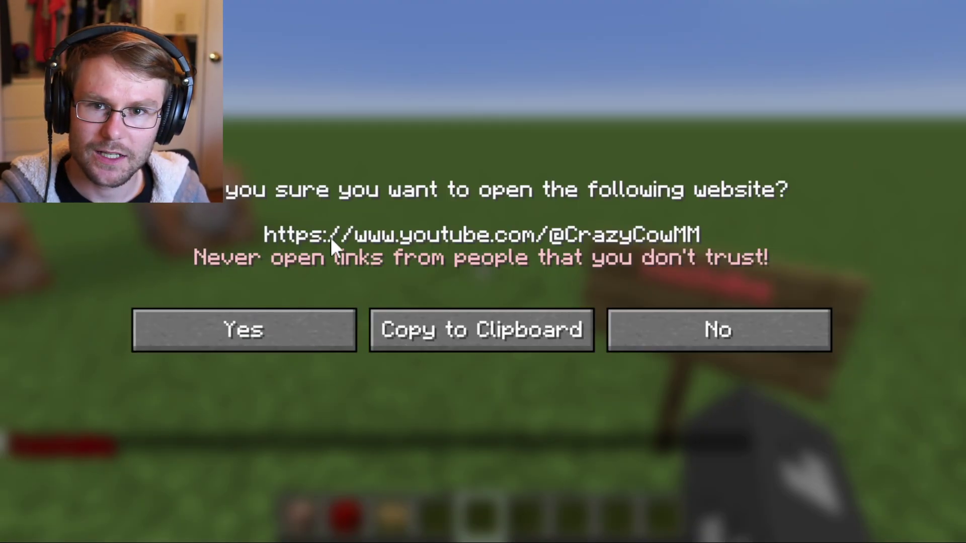
{"action": "key", "text": "Escape"}
{"action": "type", "text": "t"}
{"action": "mouse_move", "coordinate": [46, 449]}
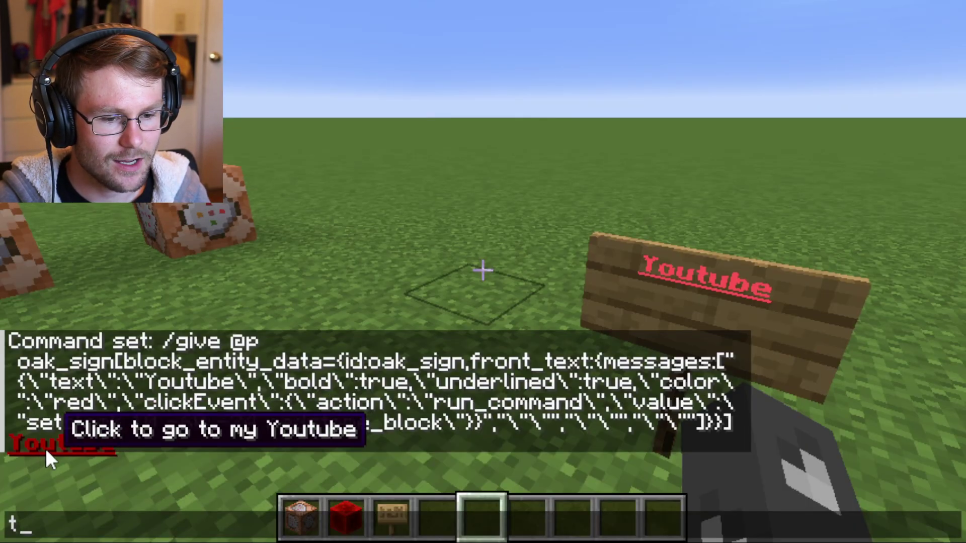
{"action": "key", "text": "Escape"}
- Use the sign twice more for extra Youtube lines, then clear the chat
{"action": "key", "text": "s"}
{"action": "right_click", "coordinate": [483, 271]}
{"action": "right_click", "coordinate": [483, 270]}
{"action": "right_click", "coordinate": [483, 271]}
{"action": "right_click", "coordinate": [483, 271]}
{"action": "right_click", "coordinate": [483, 271]}
{"action": "right_click", "coordinate": [483, 271]}
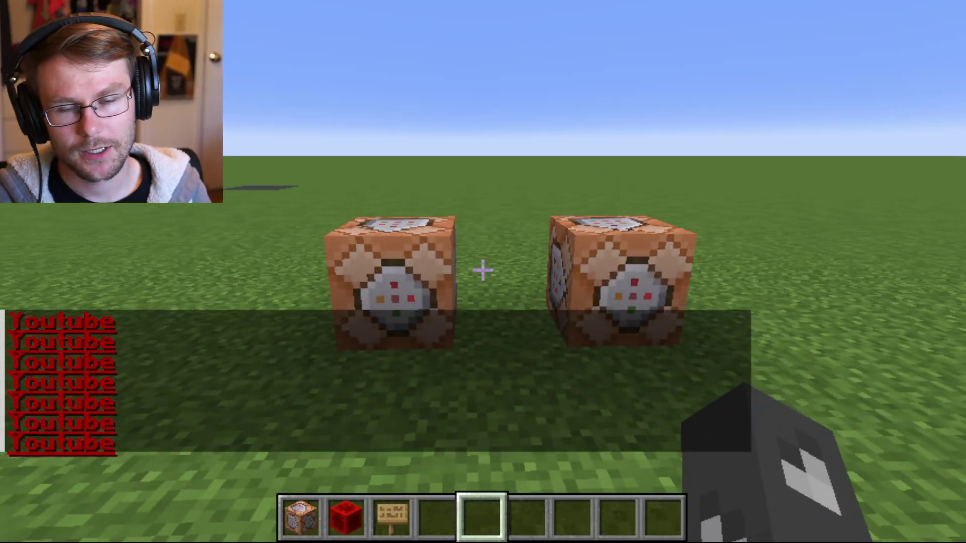
{"action": "key", "text": "F3+d"}
- Step back from the sign and pause the game to show the Game Menu
{"action": "key", "text": "s"}
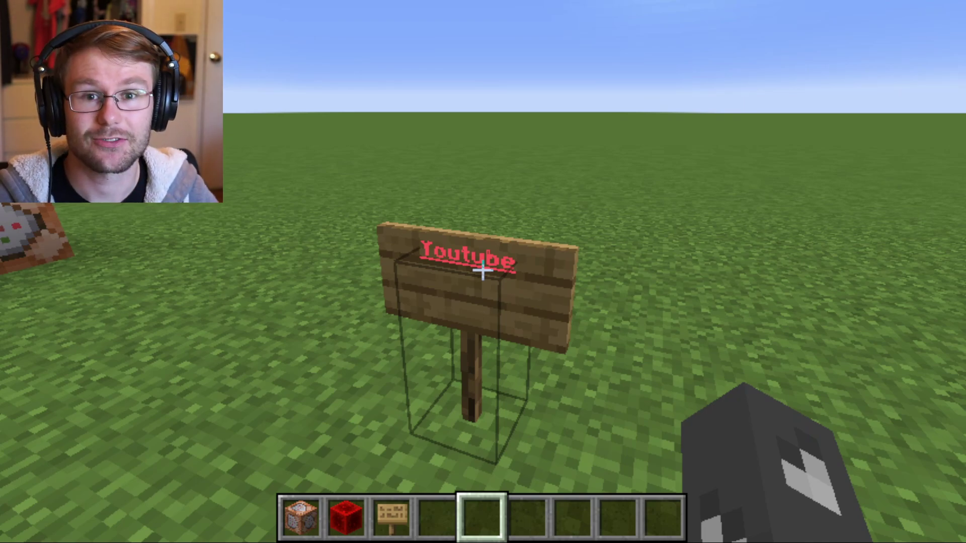
{"action": "key", "text": "Escape"}
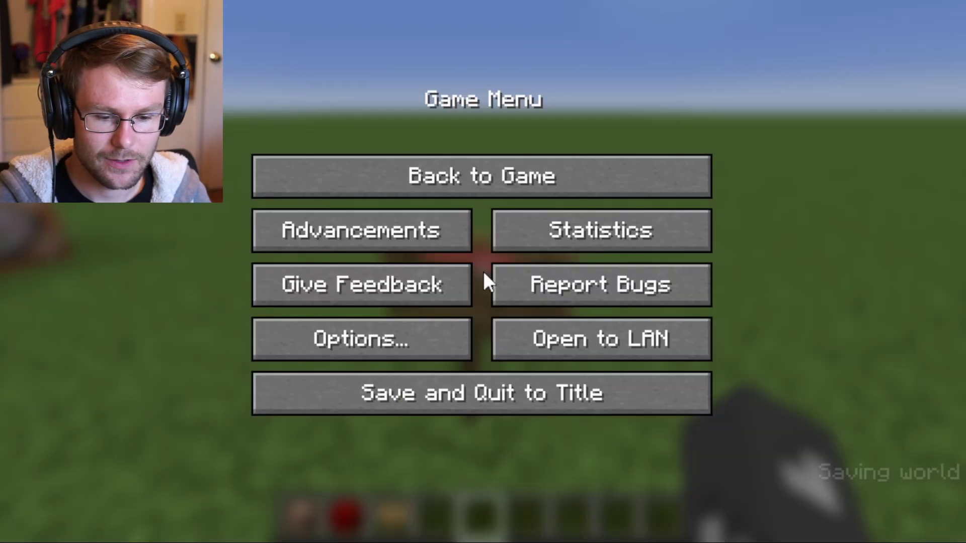
- Bring up the MCStacker tab in the browser and reload it with F5
{"action": "key", "text": "alt+Tab"}
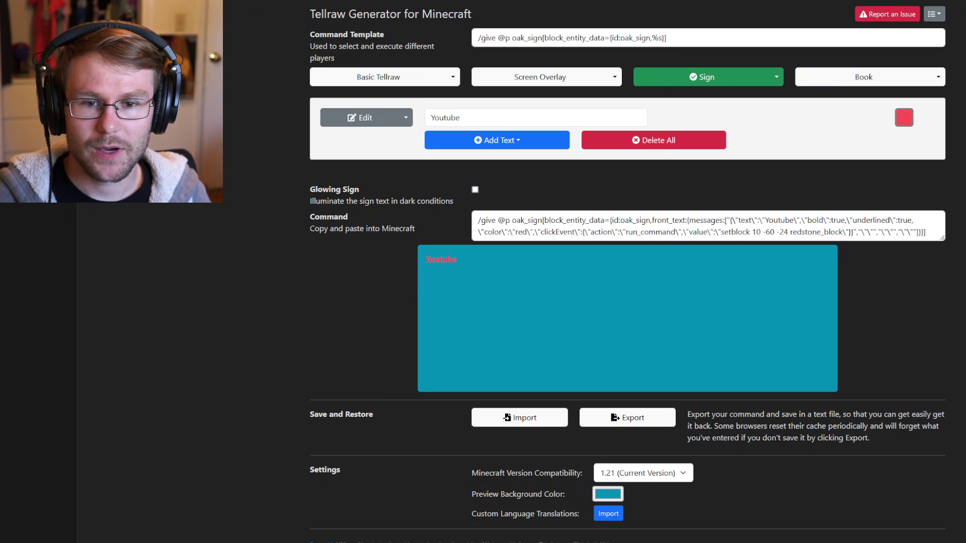
{"action": "key", "text": "ctrl+Tab"}
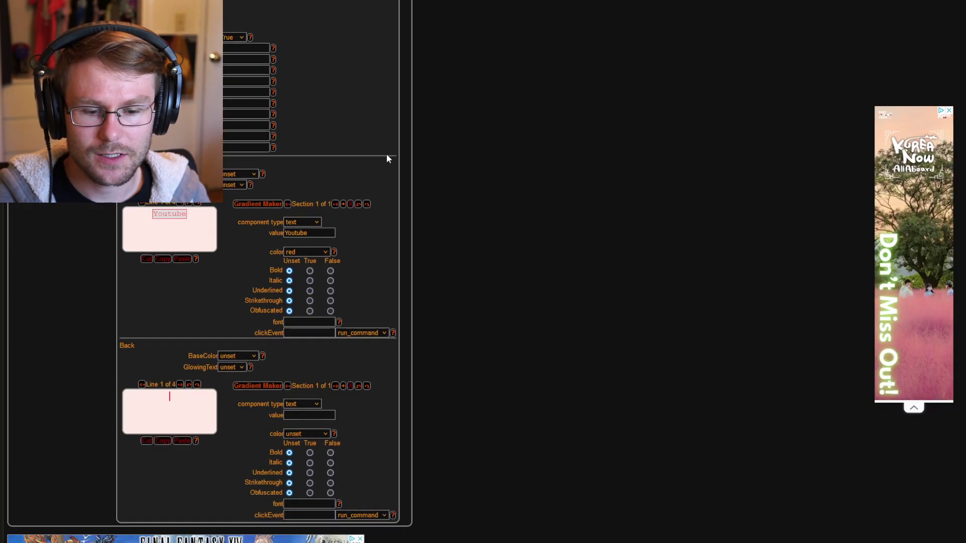
{"action": "scroll", "coordinate": [386, 154], "scroll_direction": "up", "scroll_amount": 15}
{"action": "key", "text": "F5"}
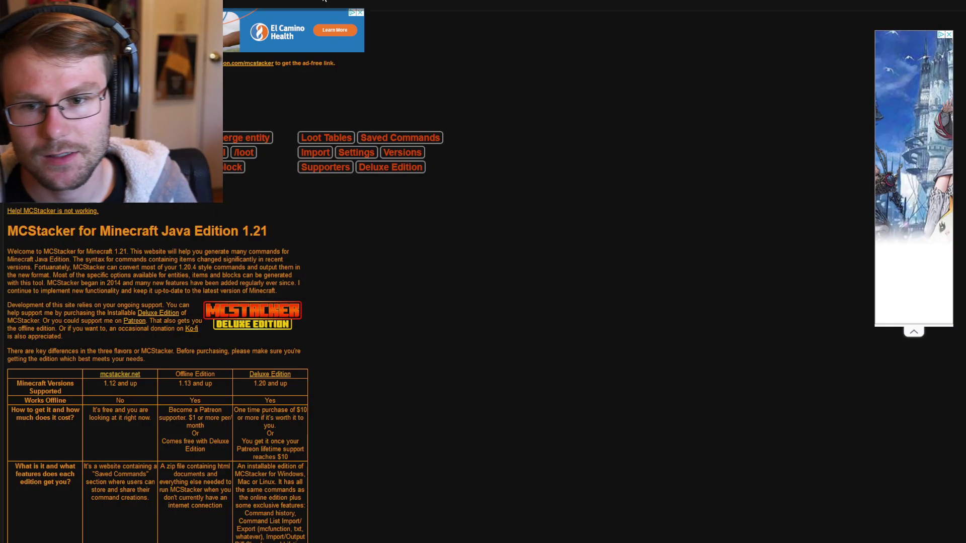
{"action": "mouse_move", "coordinate": [265, 4]}
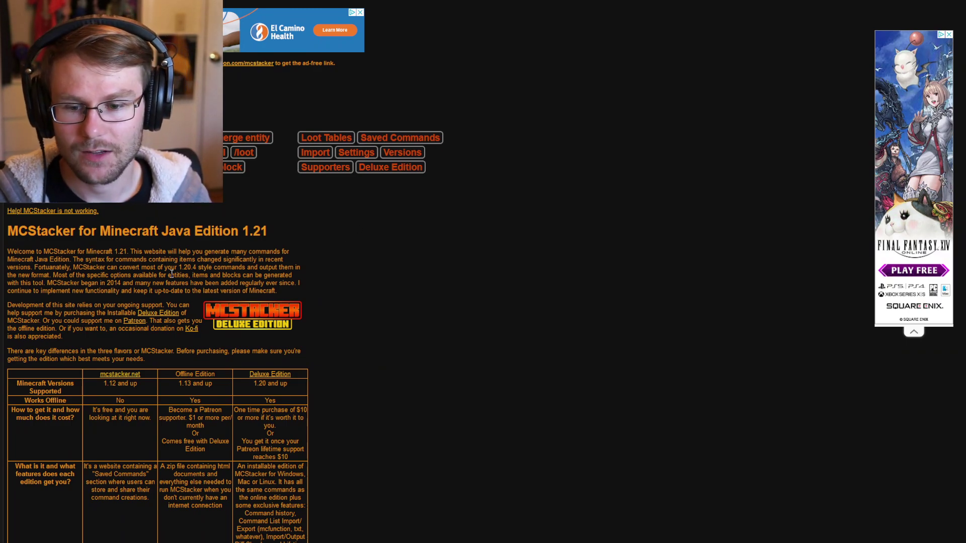
{"action": "scroll", "coordinate": [282, 379], "scroll_direction": "down", "scroll_amount": 5}
{"action": "scroll", "coordinate": [282, 380], "scroll_direction": "up", "scroll_amount": 5}
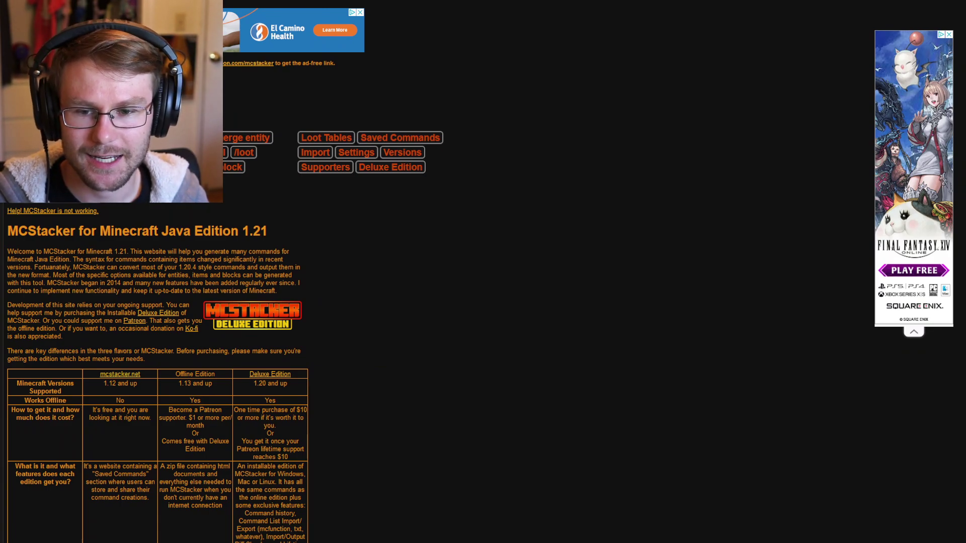
- Start a /give command, filter items by 'sign' to choose Oak Sign, and scroll to its text editors
{"action": "left_click", "coordinate": [76, 138]}
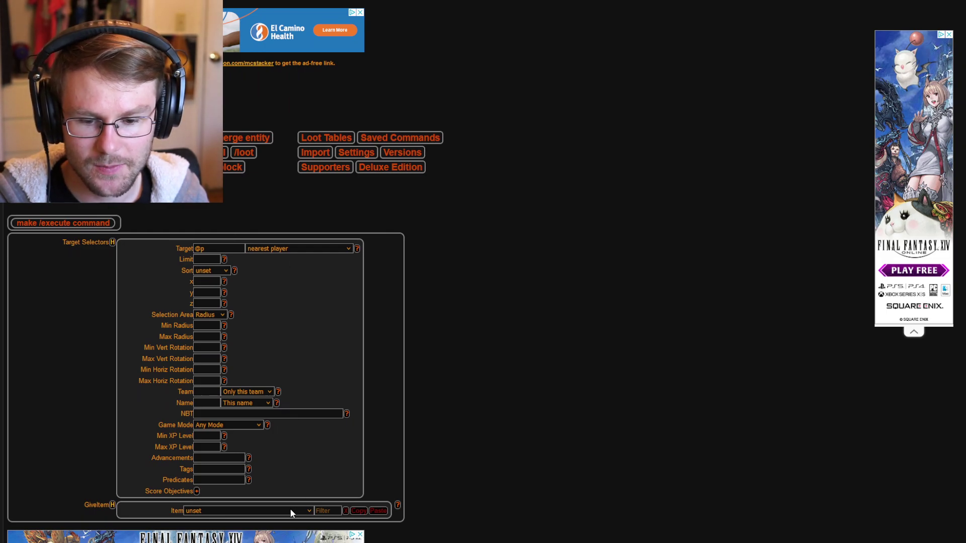
{"action": "left_click", "coordinate": [327, 511]}
{"action": "type", "text": "si"}
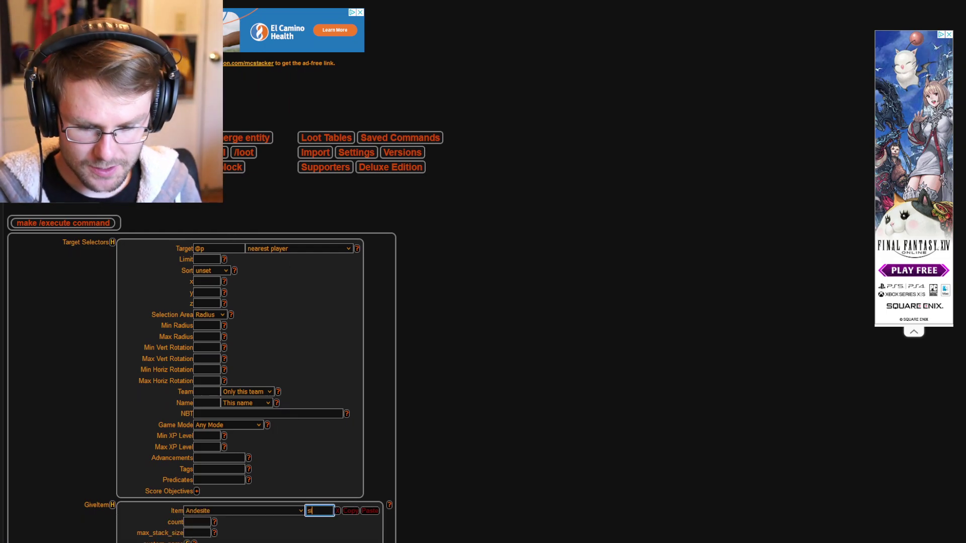
{"action": "type", "text": "gn"}
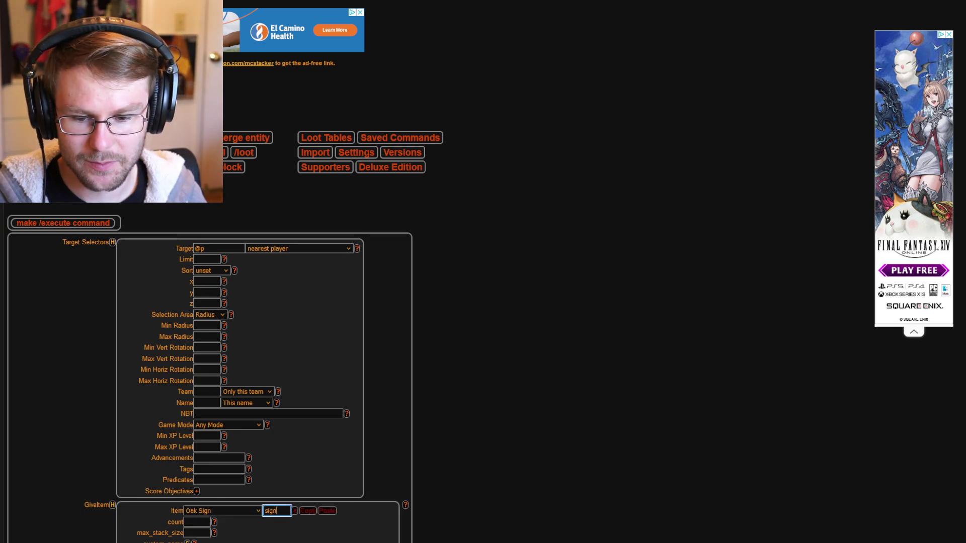
{"action": "left_click", "coordinate": [404, 474]}
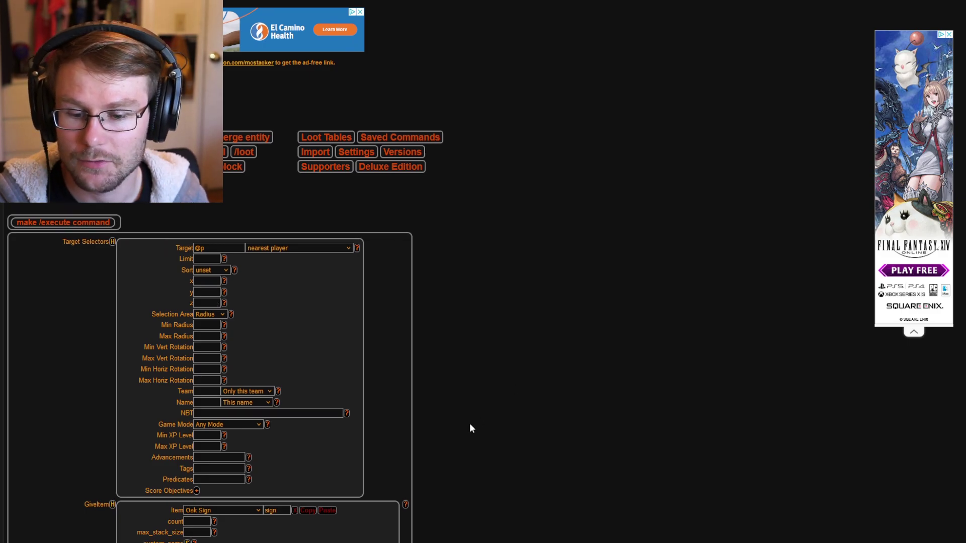
{"action": "scroll", "coordinate": [470, 423], "scroll_direction": "down", "scroll_amount": 4}
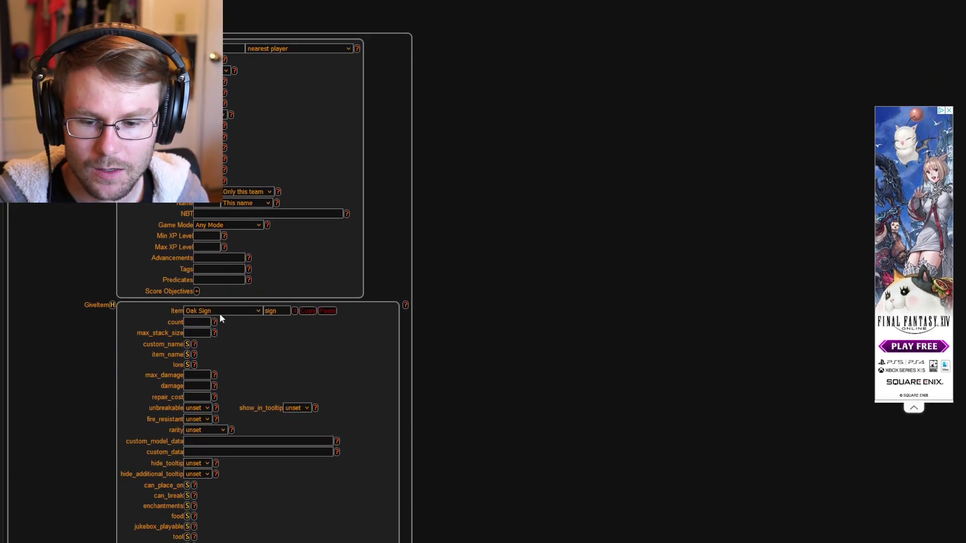
{"action": "scroll", "coordinate": [221, 322], "scroll_direction": "down", "scroll_amount": 8}
{"action": "scroll", "coordinate": [238, 381], "scroll_direction": "down", "scroll_amount": 2}
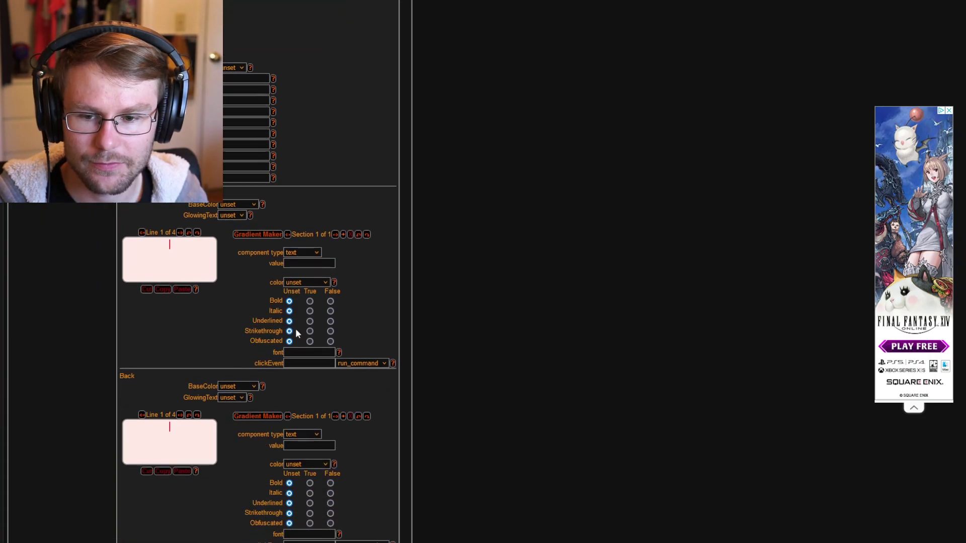
- Set front line 1 to 'Youtube' with Bold and Underlined True and a red BaseColor
{"action": "left_click", "coordinate": [316, 263]}
{"action": "type", "text": "Youtube"}
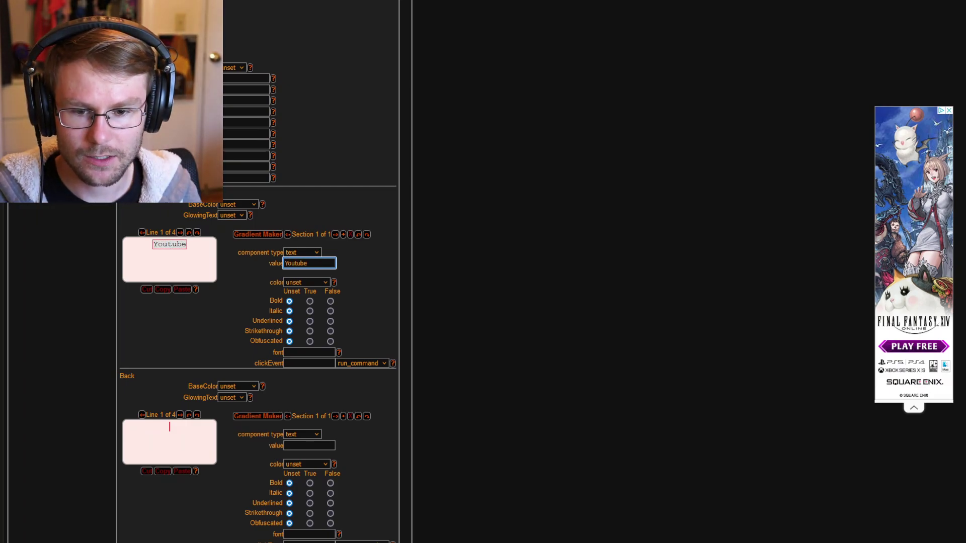
{"action": "left_click", "coordinate": [341, 261]}
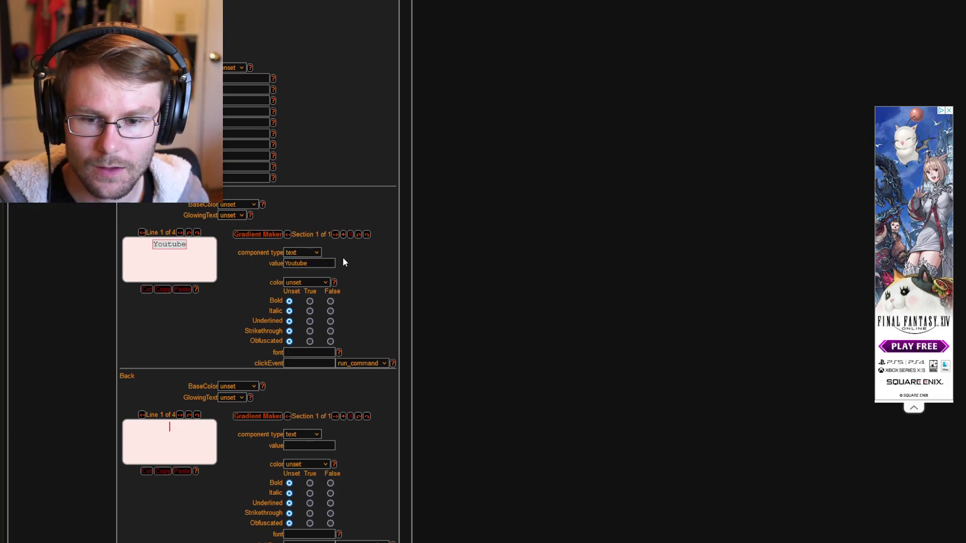
{"action": "left_click", "coordinate": [310, 301]}
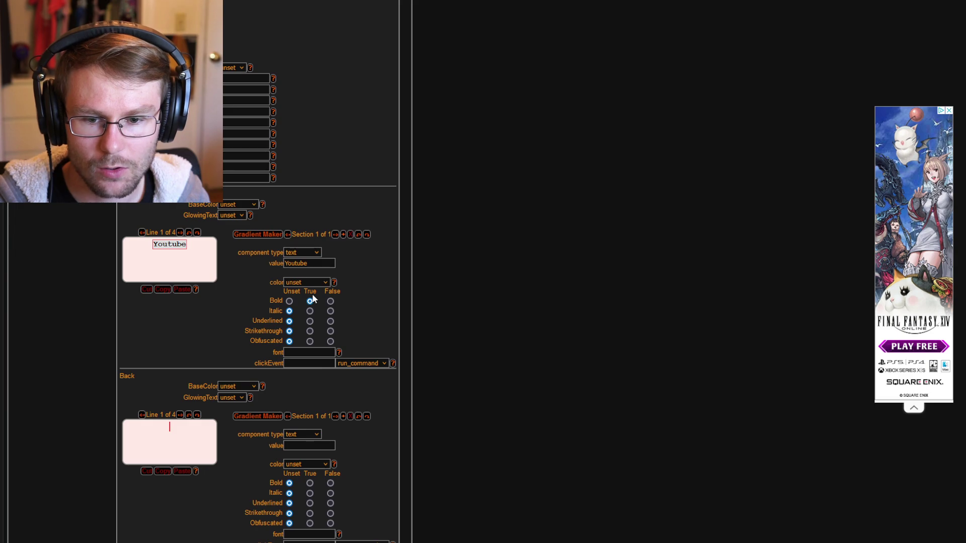
{"action": "left_click", "coordinate": [311, 319]}
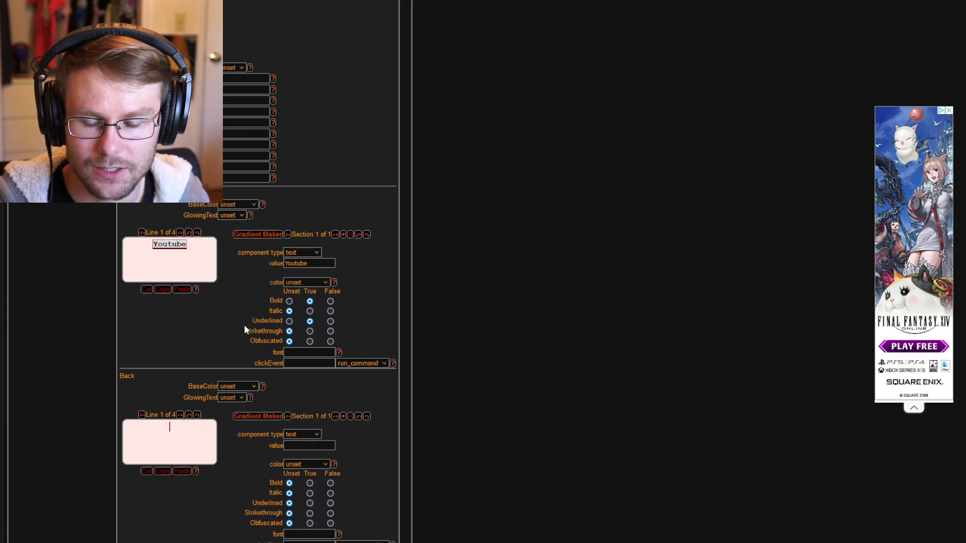
{"action": "left_click", "coordinate": [240, 397]}
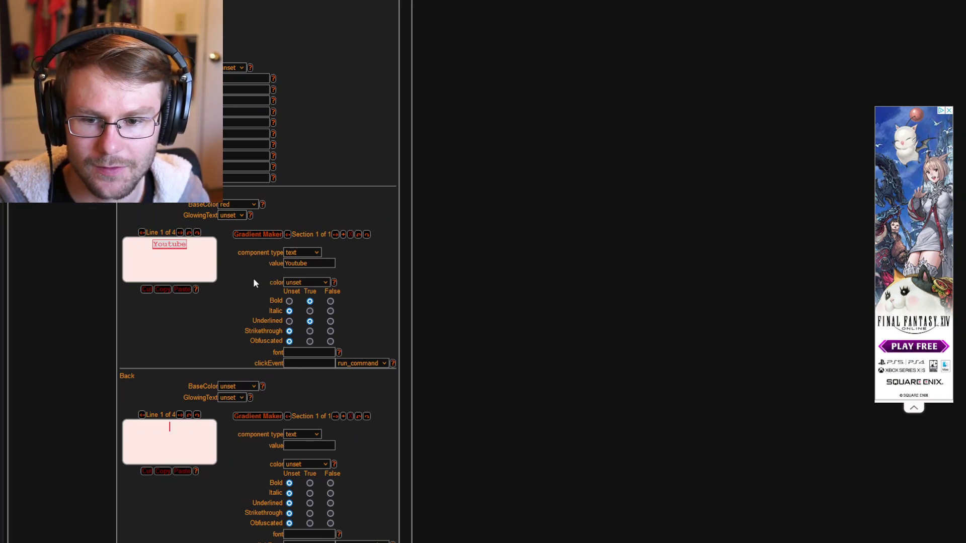
{"action": "left_click", "coordinate": [180, 234]}
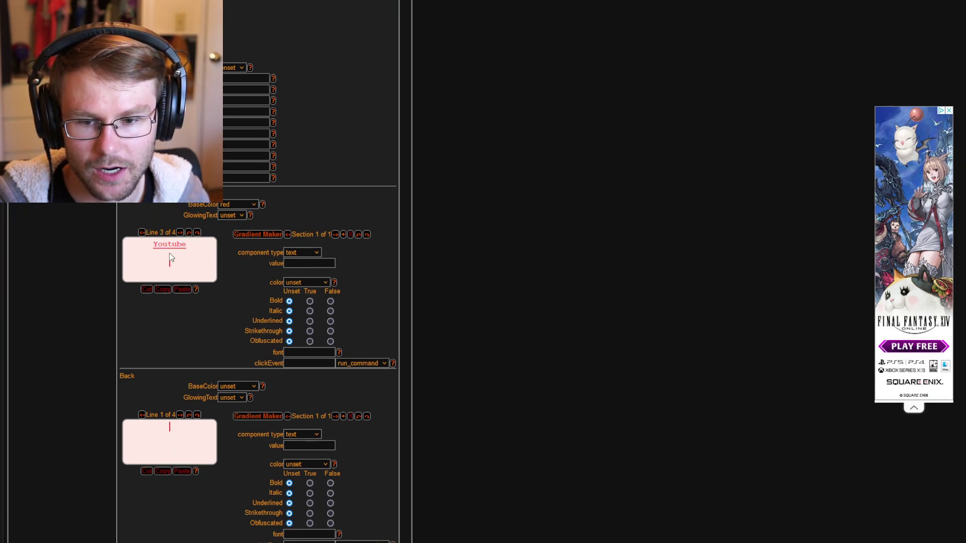
- Enter 'Youtube' on line 3 and set Bold and Underlined to True
{"action": "left_click", "coordinate": [304, 262]}
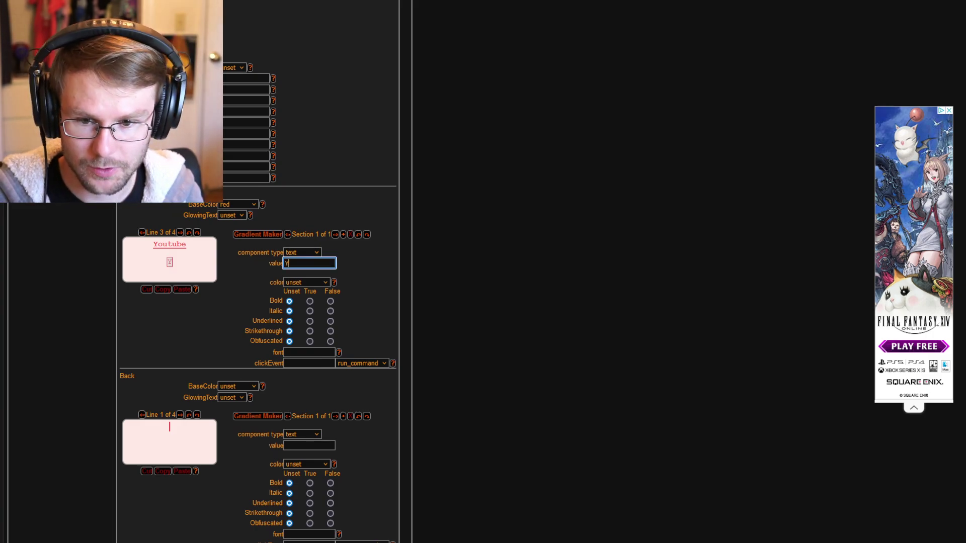
{"action": "type", "text": "Yip"}
{"action": "key", "text": "BackSpace"}
{"action": "key", "text": "BackSpace"}
{"action": "type", "text": "outube"}
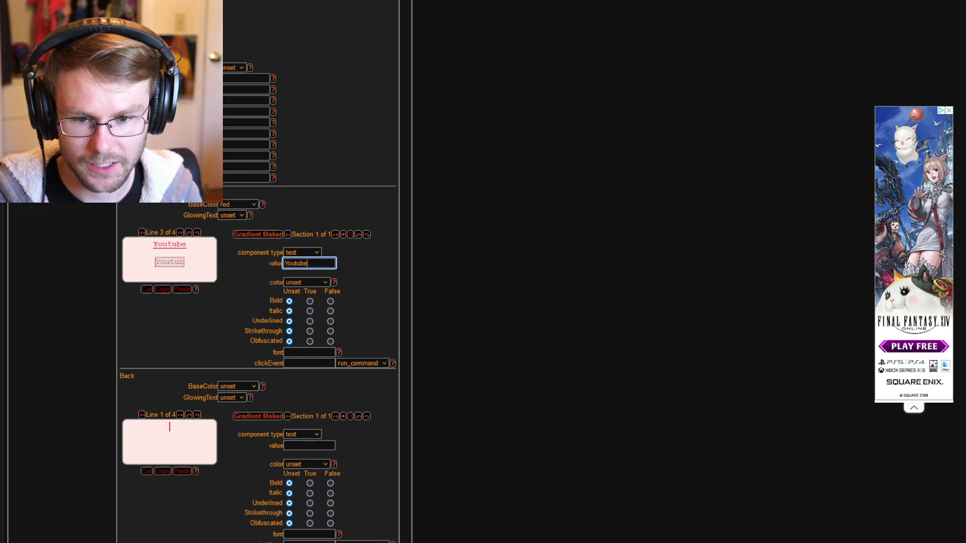
{"action": "left_click", "coordinate": [310, 302]}
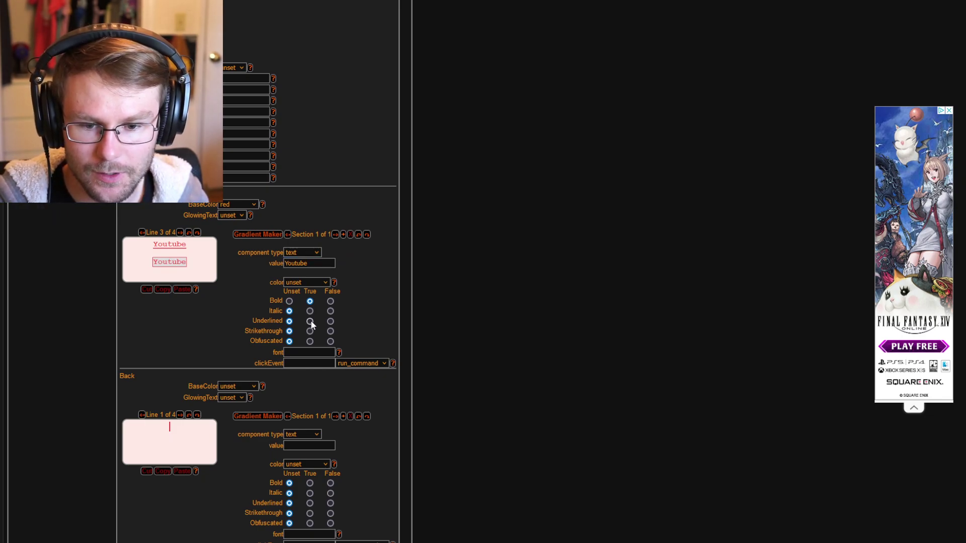
{"action": "left_click", "coordinate": [310, 321]}
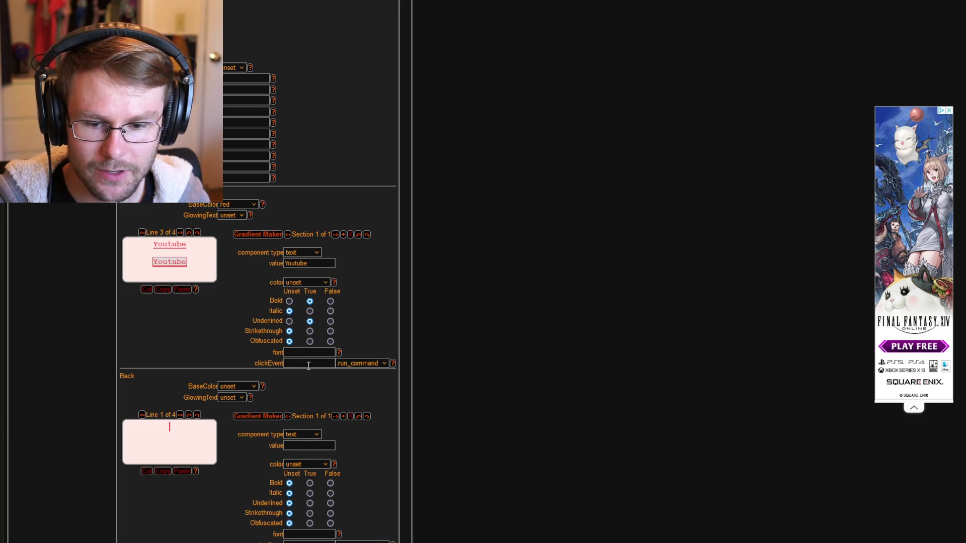
{"action": "left_click", "coordinate": [358, 363]}
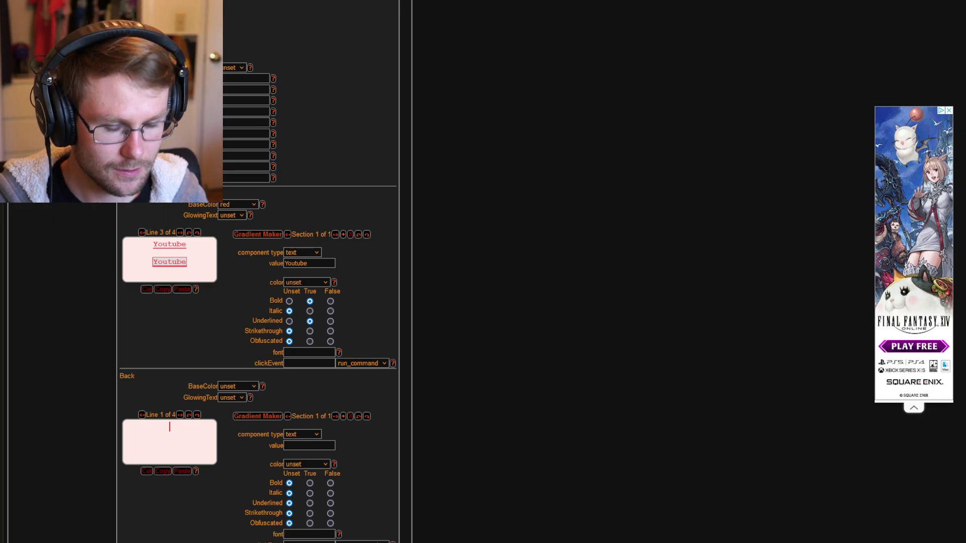
- Set line 3's run_command clickEvent to 'setblock 10 -60 -24 redstone_block' without a leading slash
{"action": "left_click", "coordinate": [308, 363]}
{"action": "key", "text": "ctrl+v"}
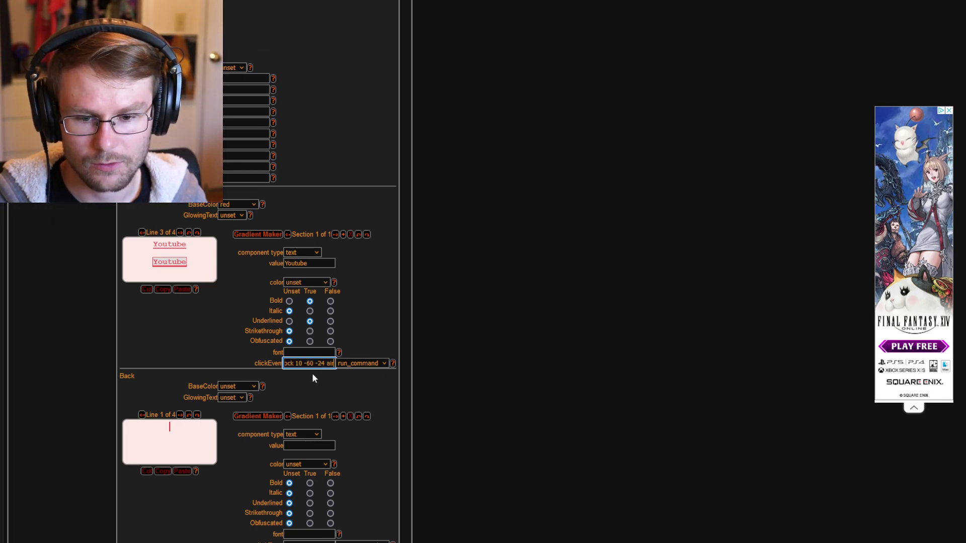
{"action": "key", "text": "BackSpace"}
{"action": "key", "text": "BackSpace"}
{"action": "key", "text": "BackSpace"}
{"action": "type", "text": "re"}
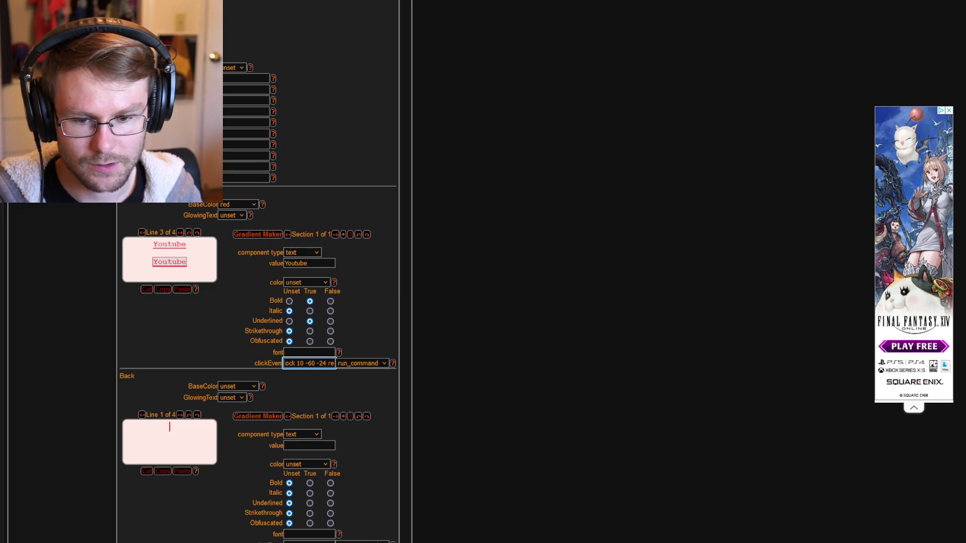
{"action": "type", "text": "dstone"}
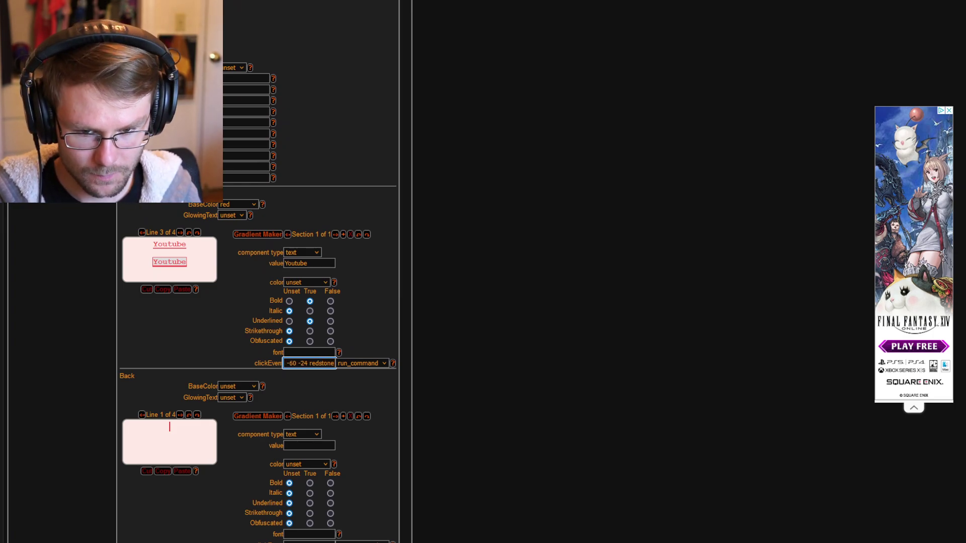
{"action": "type", "text": "_block"}
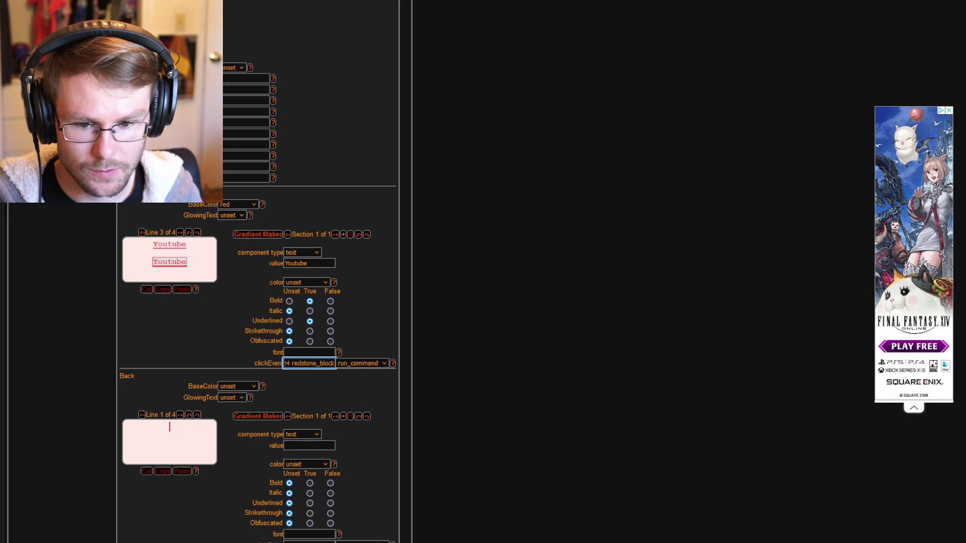
{"action": "left_click", "coordinate": [458, 355]}
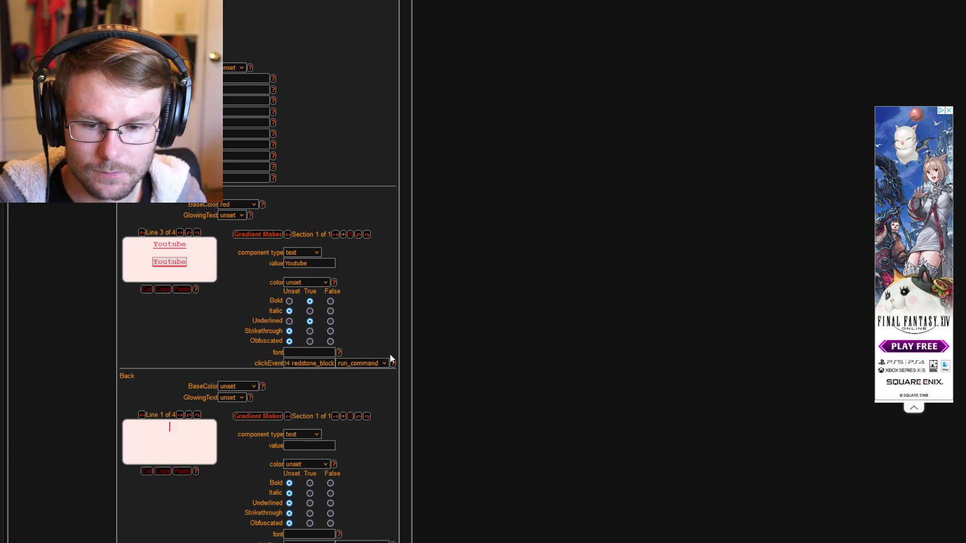
{"action": "triple_click", "coordinate": [308, 363]}
{"action": "key", "text": "Home"}
{"action": "left_click", "coordinate": [441, 343]}
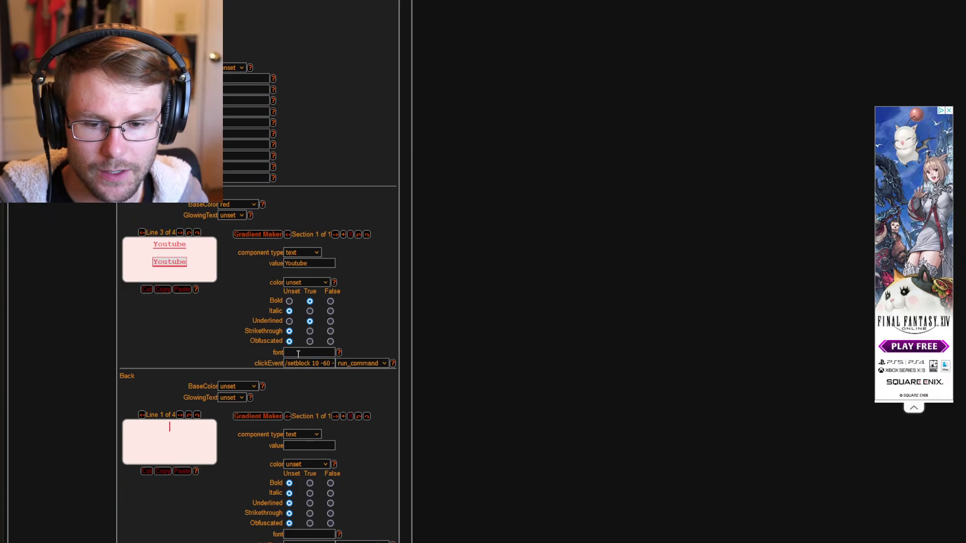
{"action": "left_click", "coordinate": [288, 363]}
{"action": "key", "text": "BackSpace"}
{"action": "left_click", "coordinate": [457, 306]}
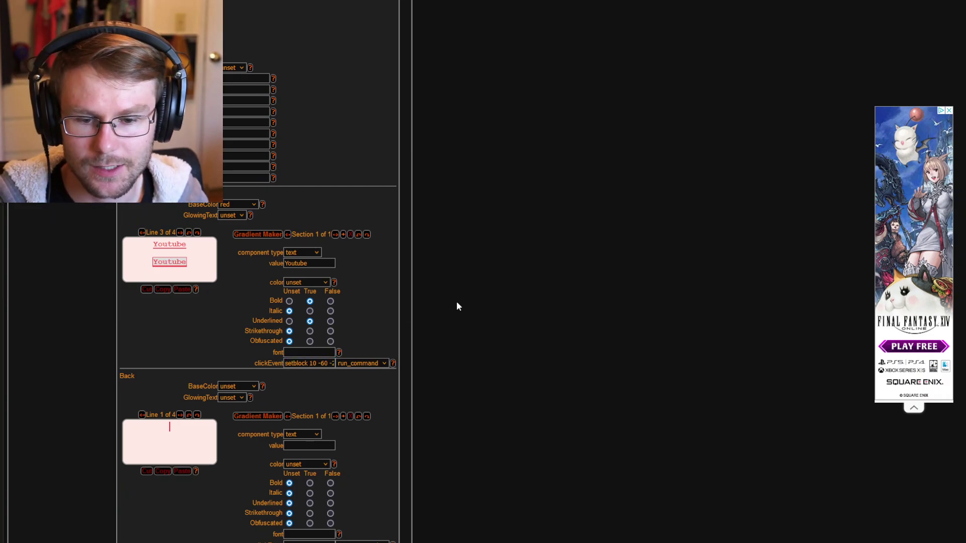
{"action": "left_click", "coordinate": [142, 232]}
{"action": "left_click", "coordinate": [142, 233]}
- Delete the stray 'Youtube' from line 1, then copy the generated 276-character give command
{"action": "left_click_drag", "start_coordinate": [308, 263], "coordinate": [252, 258]}
{"action": "key", "text": "BackSpace"}
{"action": "left_click", "coordinate": [400, 243]}
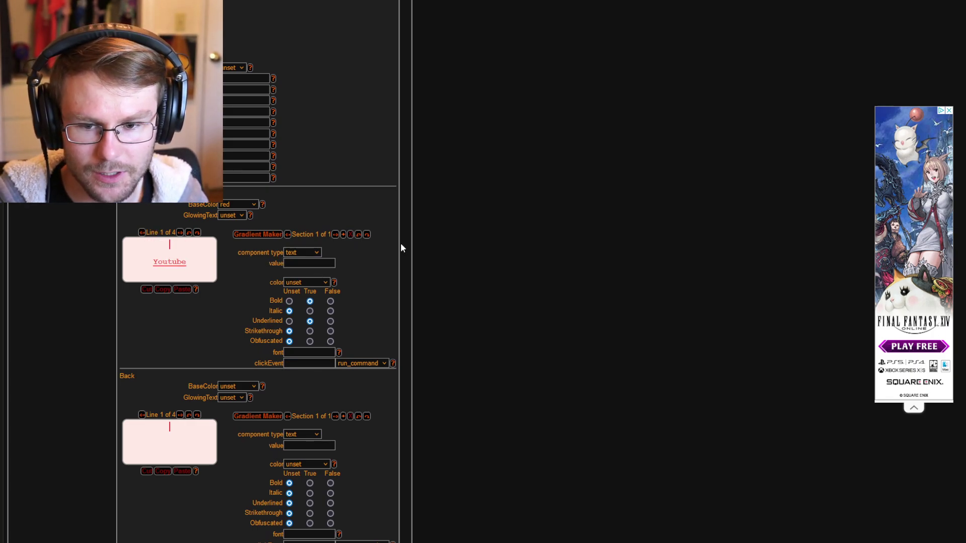
{"action": "left_click", "coordinate": [180, 233]}
{"action": "left_click", "coordinate": [179, 232]}
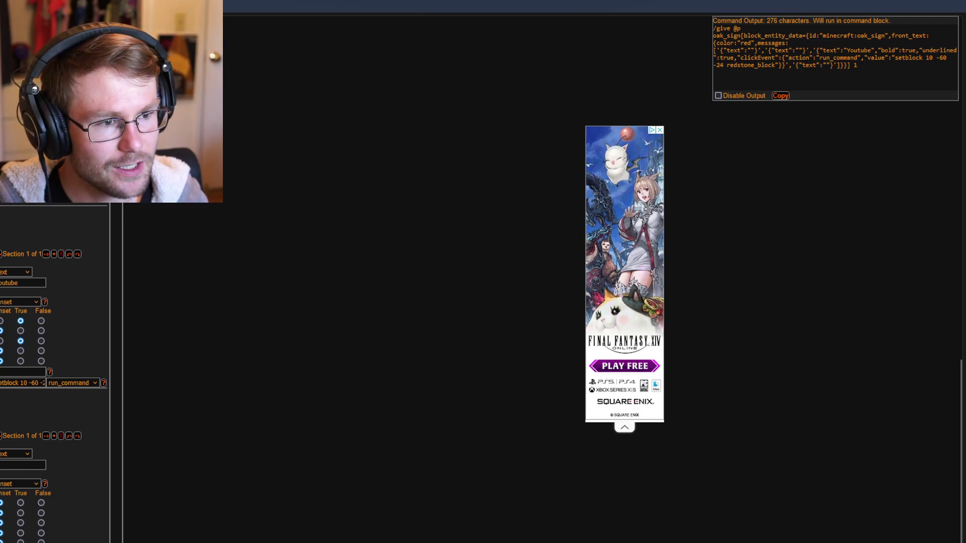
{"action": "left_click_drag", "start_coordinate": [896, 75], "coordinate": [693, 29]}
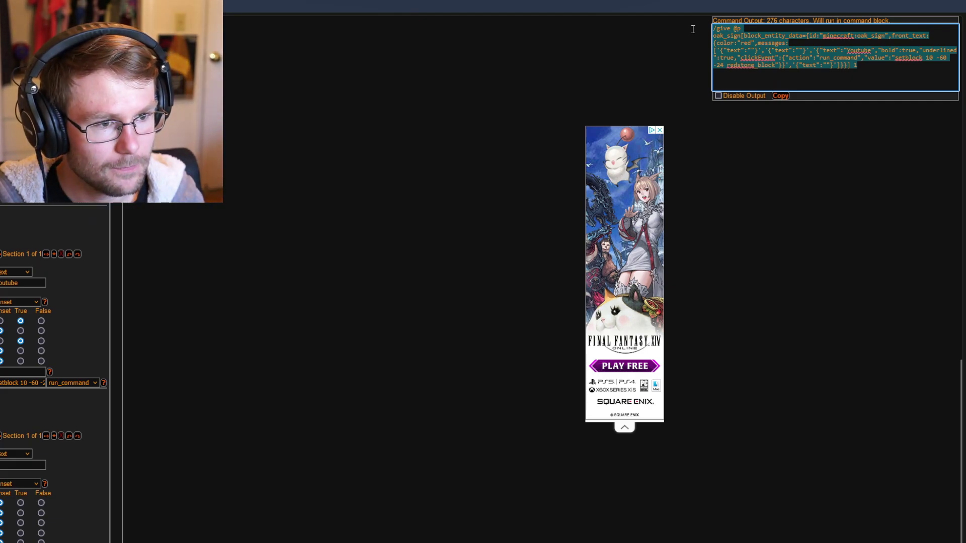
{"action": "key", "text": "alt+Tab"}
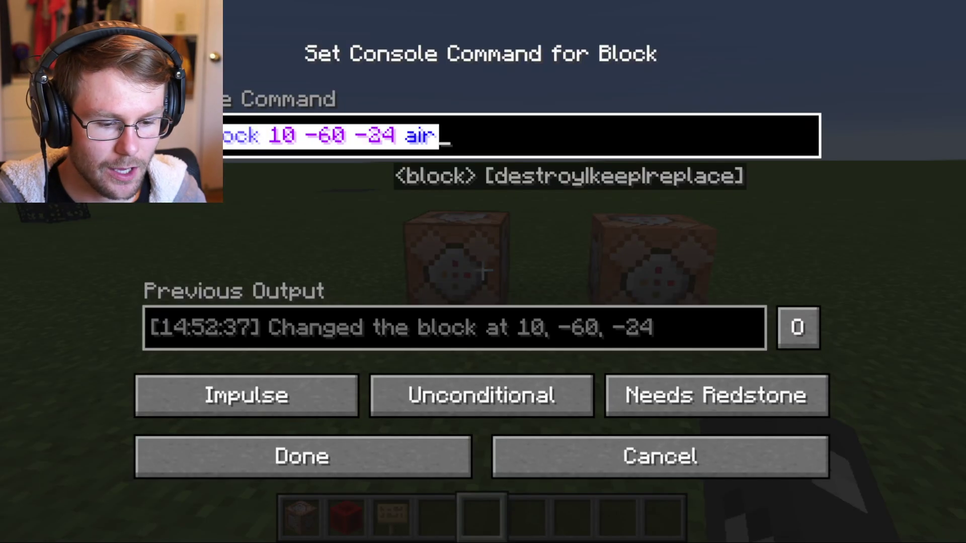
- Paste the give command into chat; it is rejected as too long
{"action": "key", "text": "Escape"}
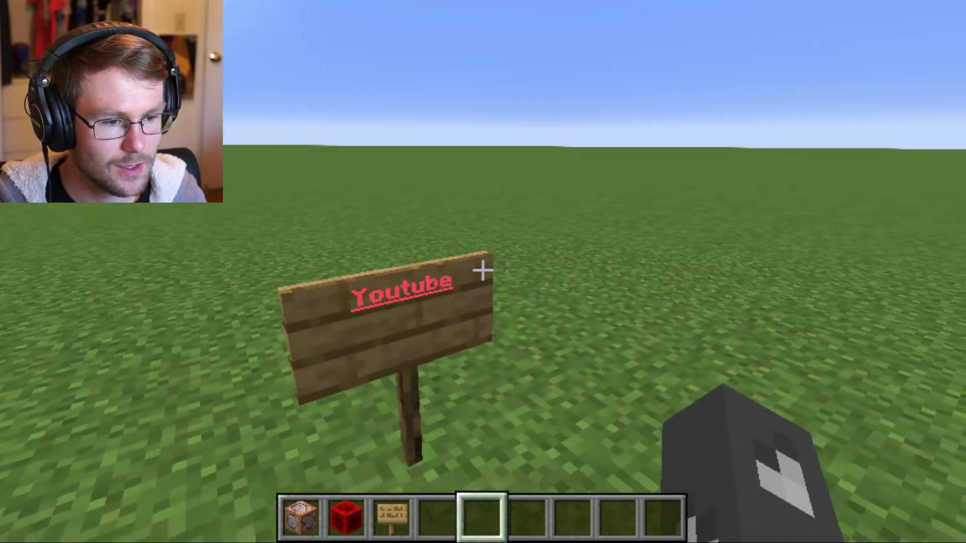
{"action": "key", "text": "1"}
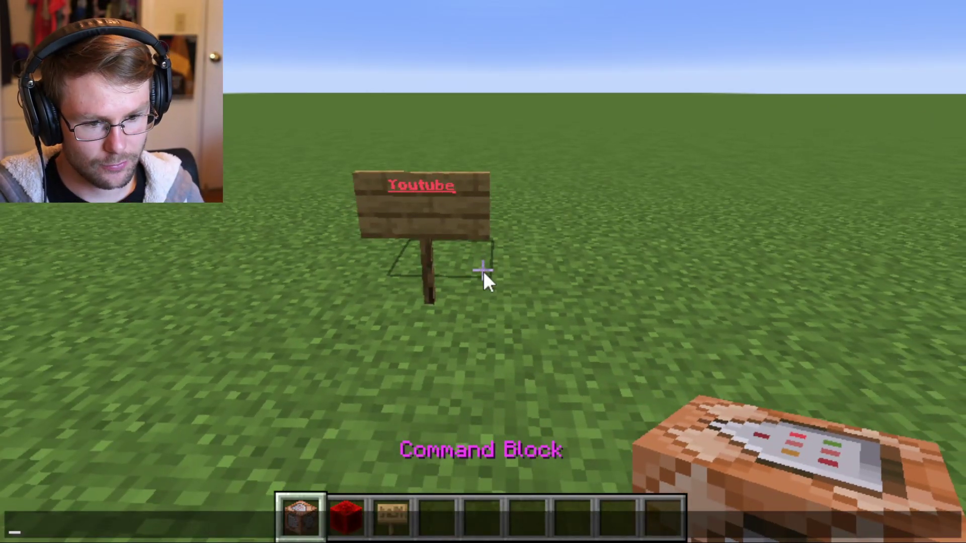
{"action": "key", "text": "t"}
{"action": "key", "text": "ctrl+v"}
{"action": "key", "text": "Escape"}
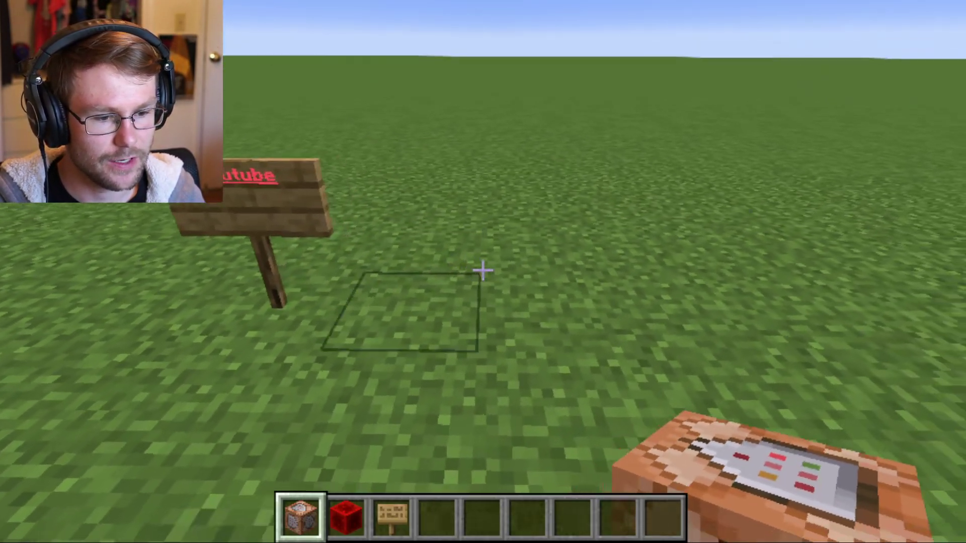
- Place a command block with the /give oak_sign command, power it with redstone, then break both
{"action": "right_click", "coordinate": [483, 271]}
{"action": "right_click", "coordinate": [483, 272]}
{"action": "left_click", "coordinate": [398, 447]}
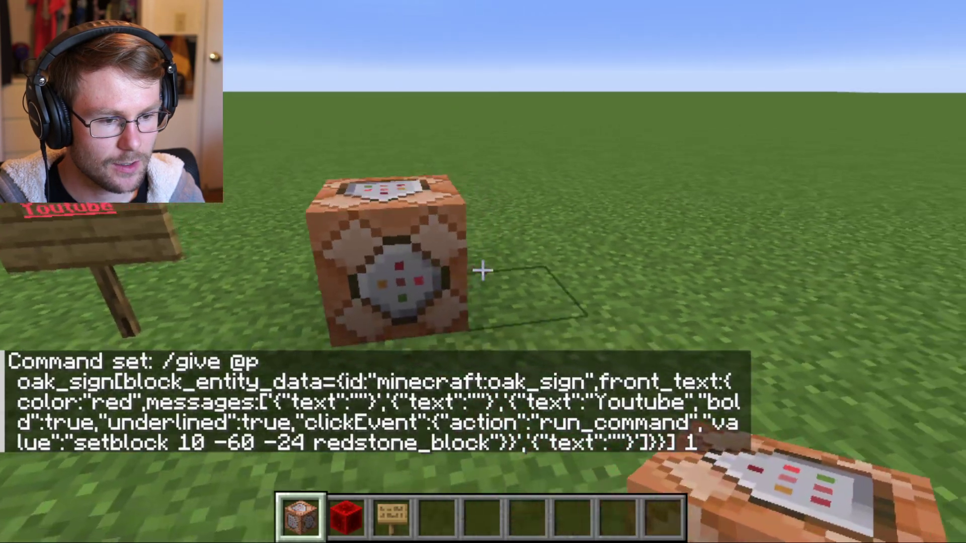
{"action": "key", "text": "2"}
{"action": "right_click", "coordinate": [483, 272]}
{"action": "left_click", "coordinate": [483, 272]}
{"action": "left_click", "coordinate": [483, 272]}
- Place the new red Youtube sign beside the first one and step back empty-handed
{"action": "key", "text": "4"}
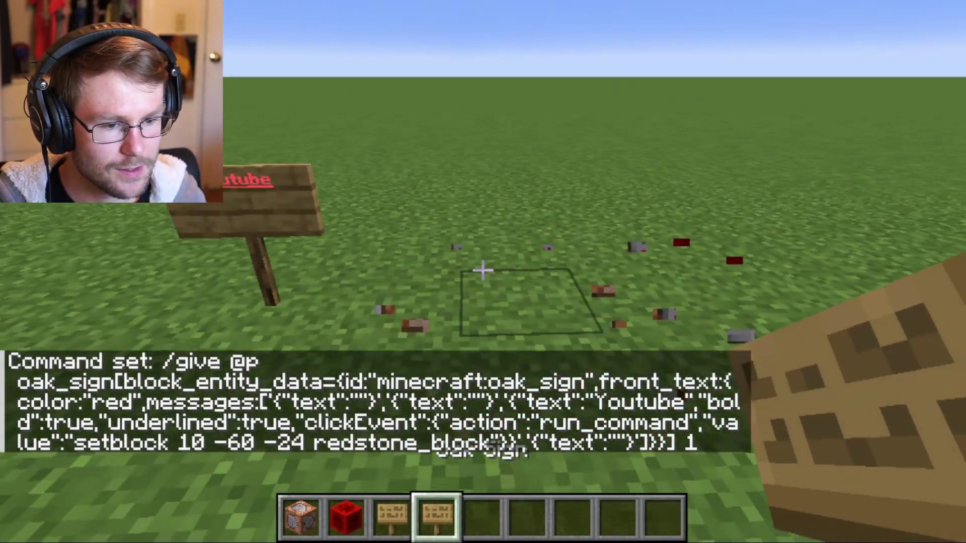
{"action": "right_click", "coordinate": [483, 272]}
{"action": "key", "text": "w"}
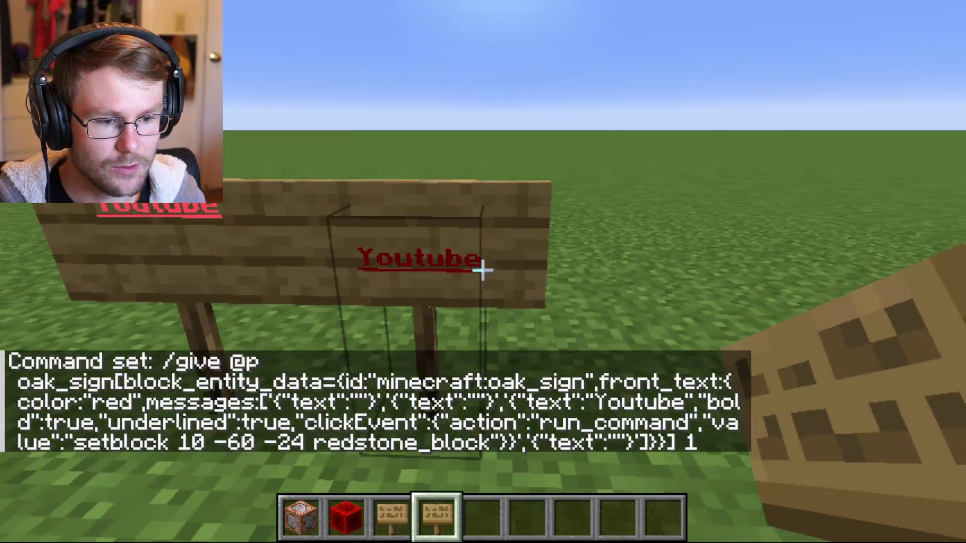
{"action": "key", "text": "s"}
{"action": "key", "text": "s"}
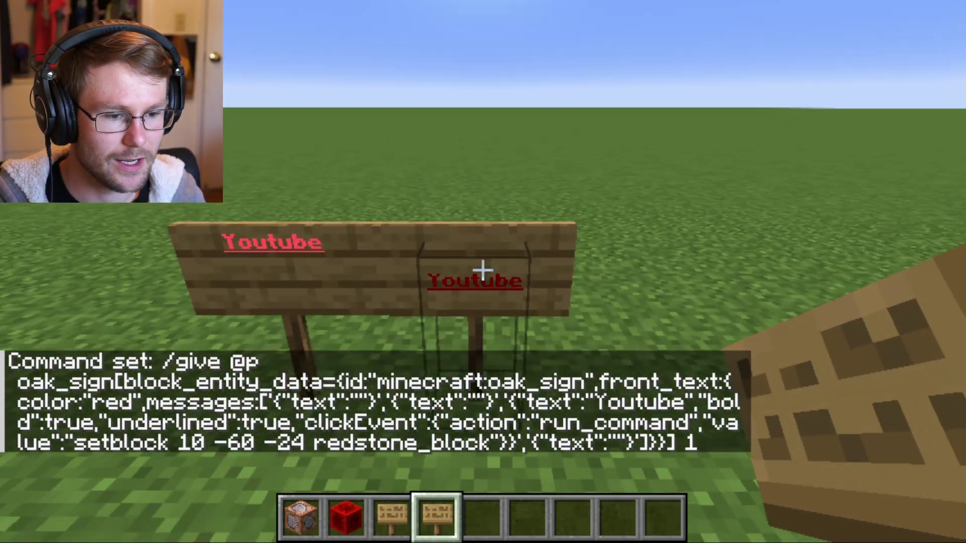
{"action": "key", "text": "6"}
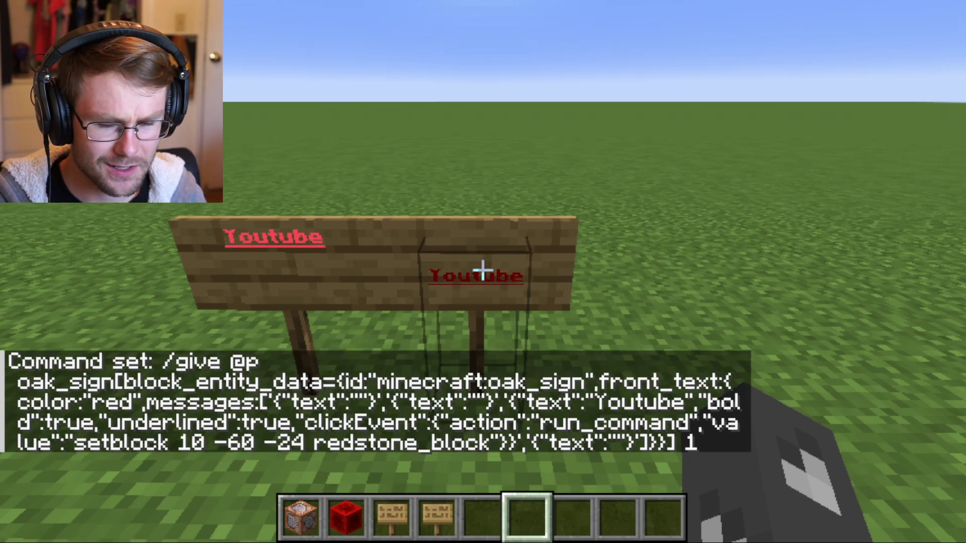
- Trigger the new sign and check chat for the red Youtube message with its 'Click to go to my Youtube' hover text
{"action": "right_click", "coordinate": [483, 272]}
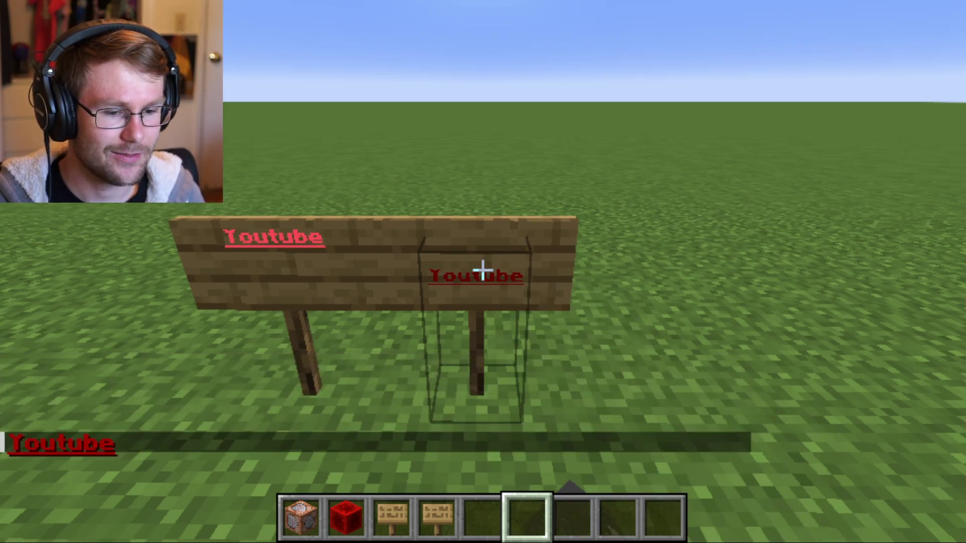
{"action": "key", "text": "t"}
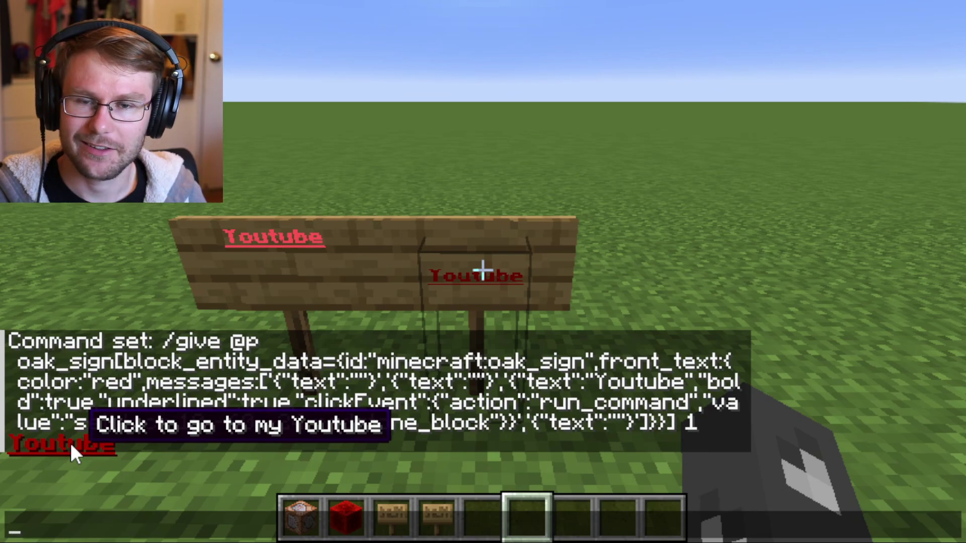
{"action": "key", "text": "Escape"}
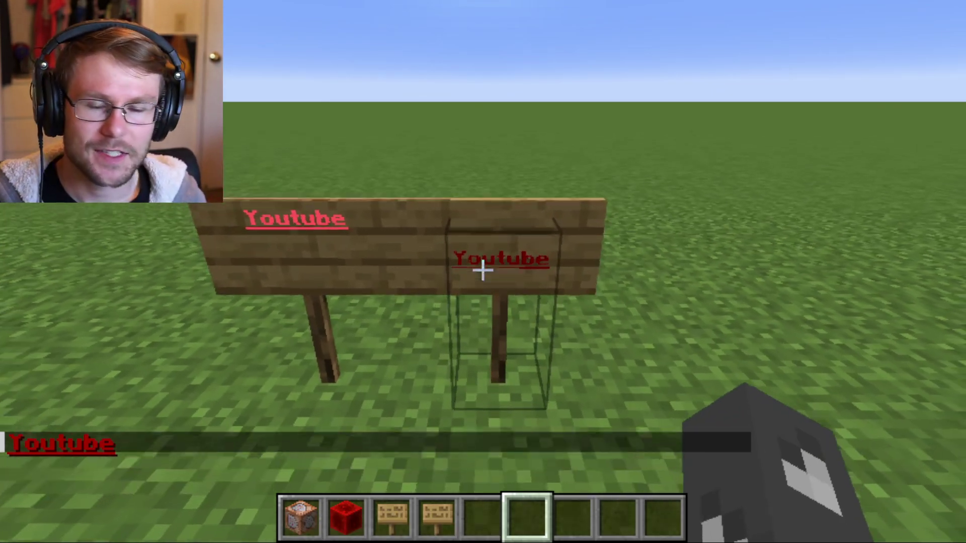